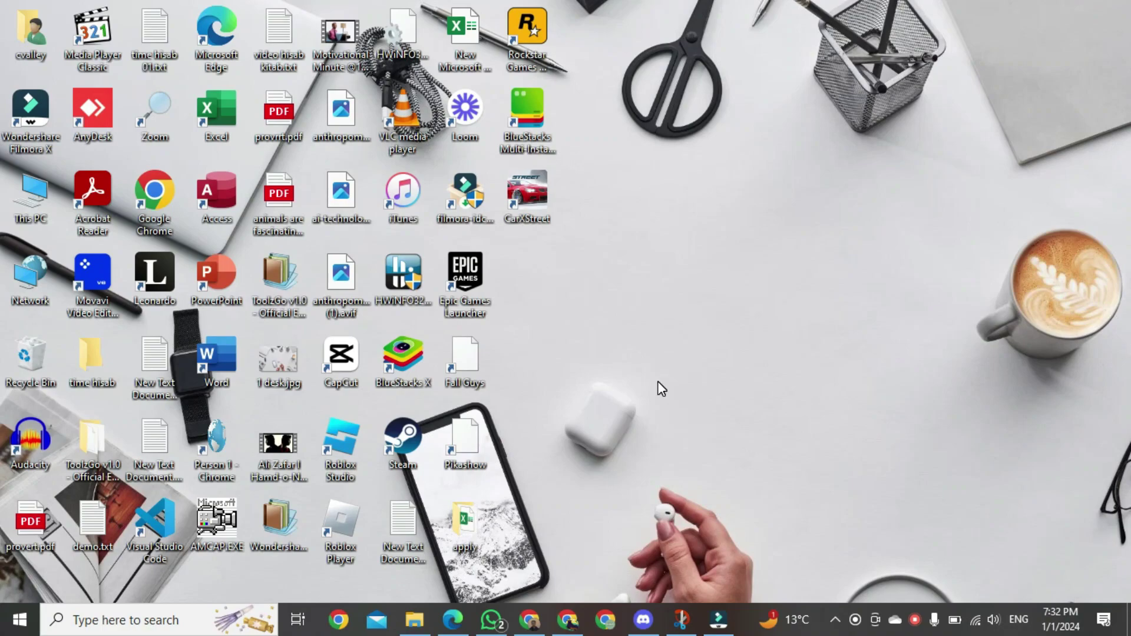
# Switch to the Leonardo.Ai home page in Chrome and dismiss the annual plan discount banner.
pyautogui.click(567, 620)
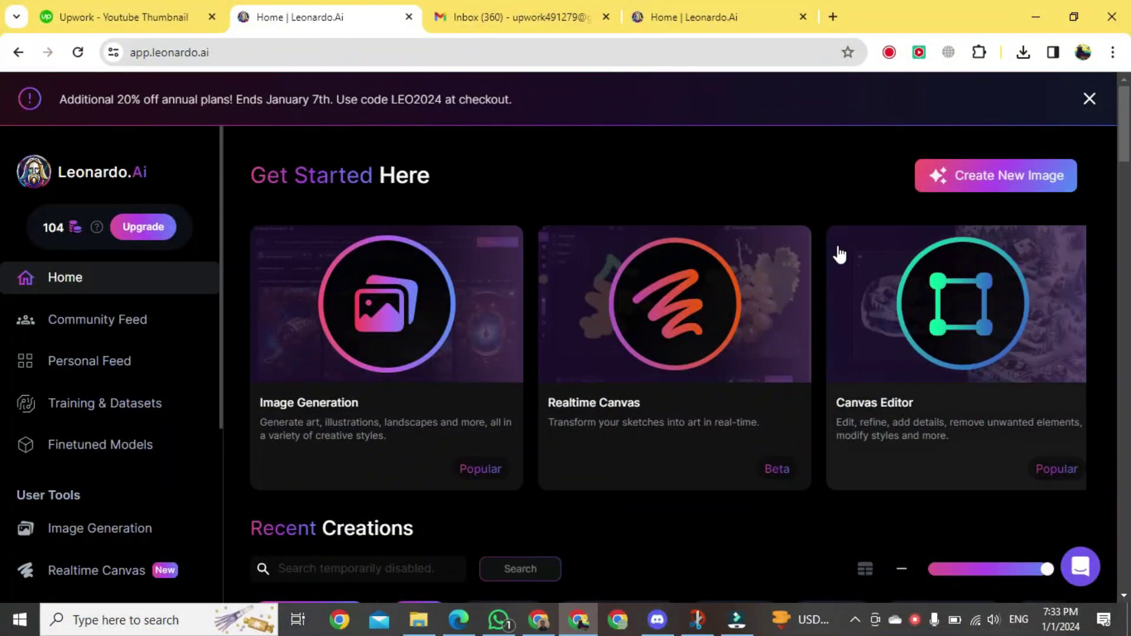
pyautogui.scroll(-5, 839, 253)
pyautogui.scroll(-1, 839, 254)
pyautogui.scroll(4, 839, 254)
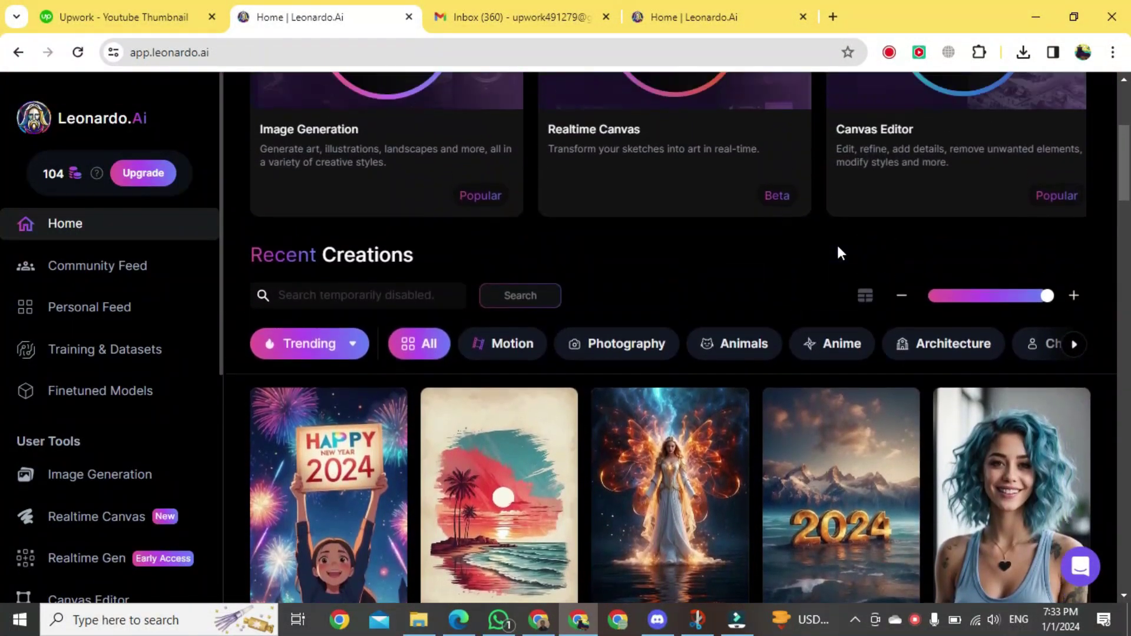
pyautogui.scroll(-1, 838, 248)
pyautogui.scroll(1, 838, 247)
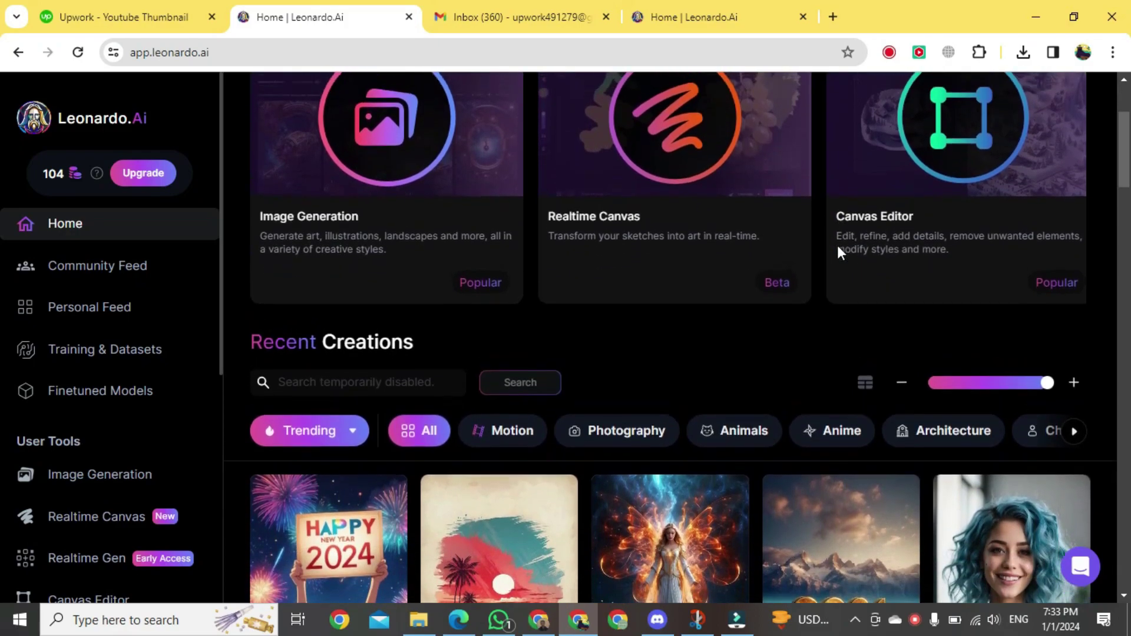
pyautogui.scroll(2, 840, 254)
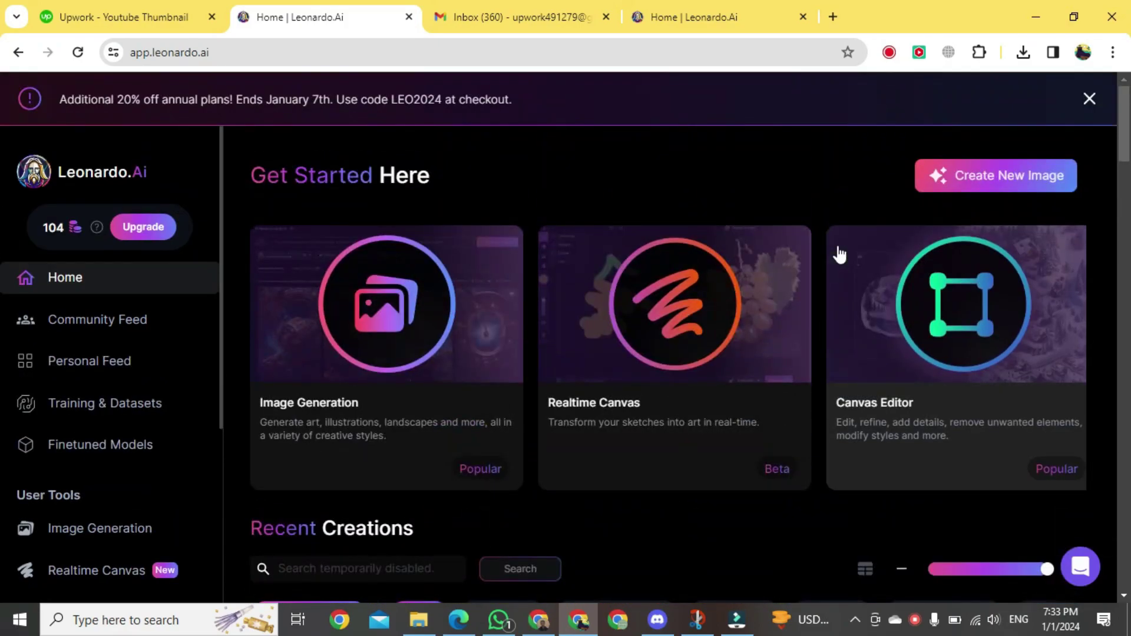
pyautogui.click(1090, 101)
# Browse the Recent Creations gallery and open the Training & Datasets page.
pyautogui.scroll(-6, 872, 313)
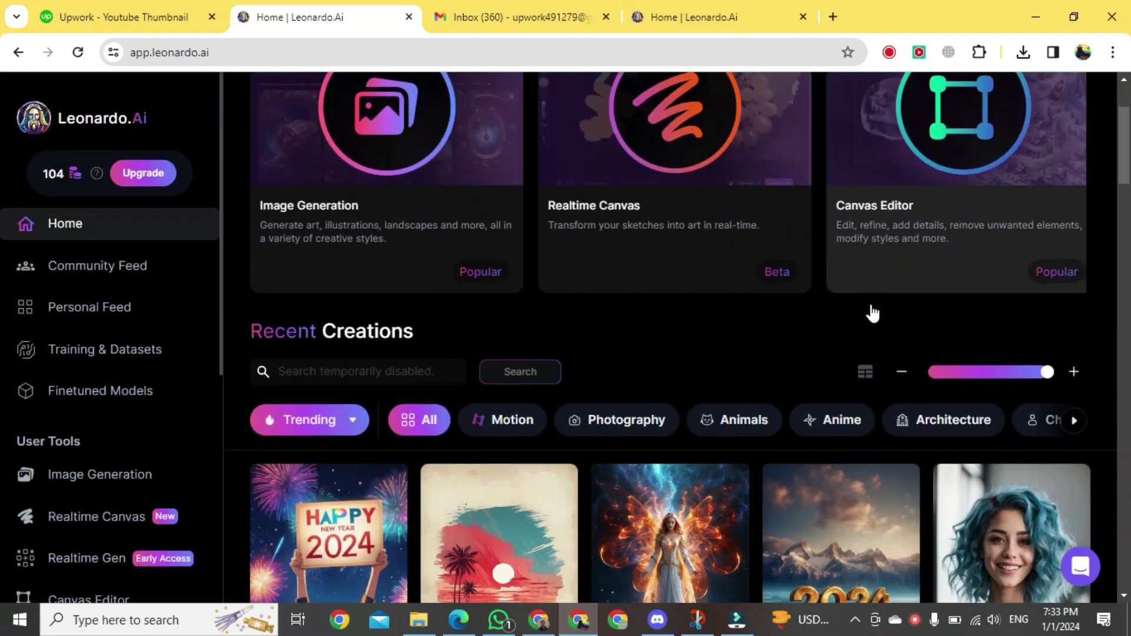
pyautogui.scroll(-6, 873, 313)
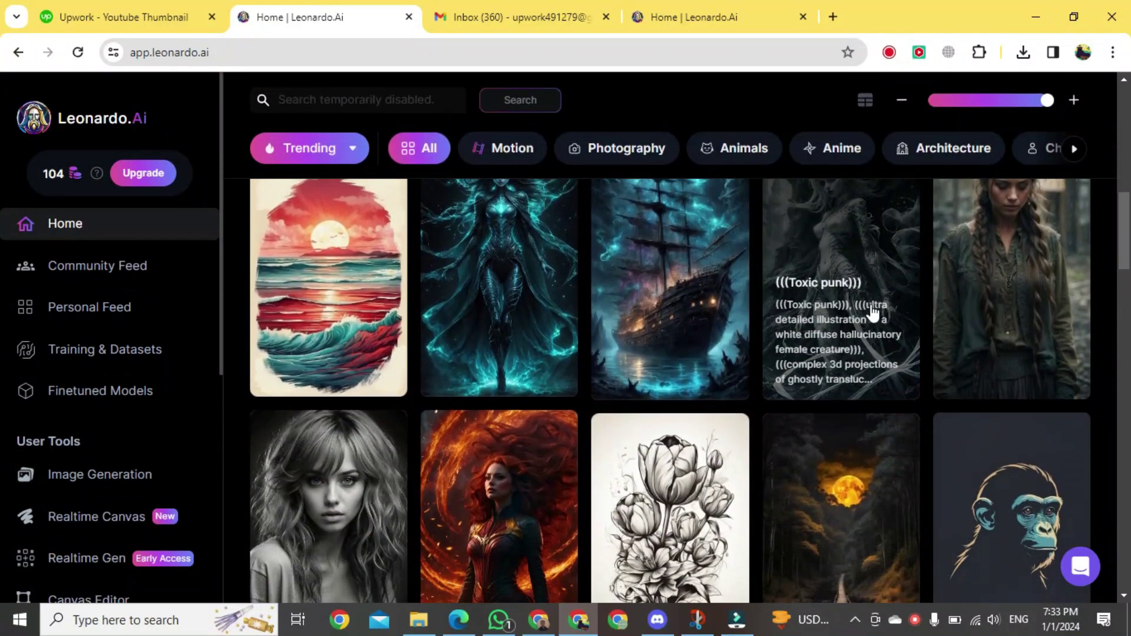
pyautogui.scroll(-3, 873, 313)
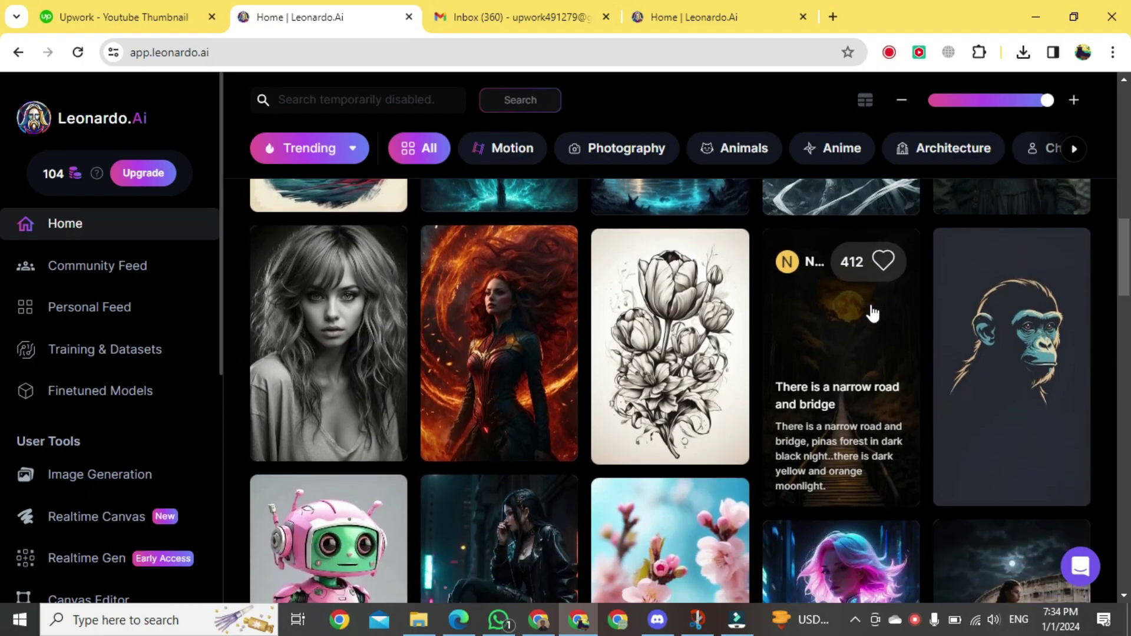
pyautogui.scroll(-1, 873, 313)
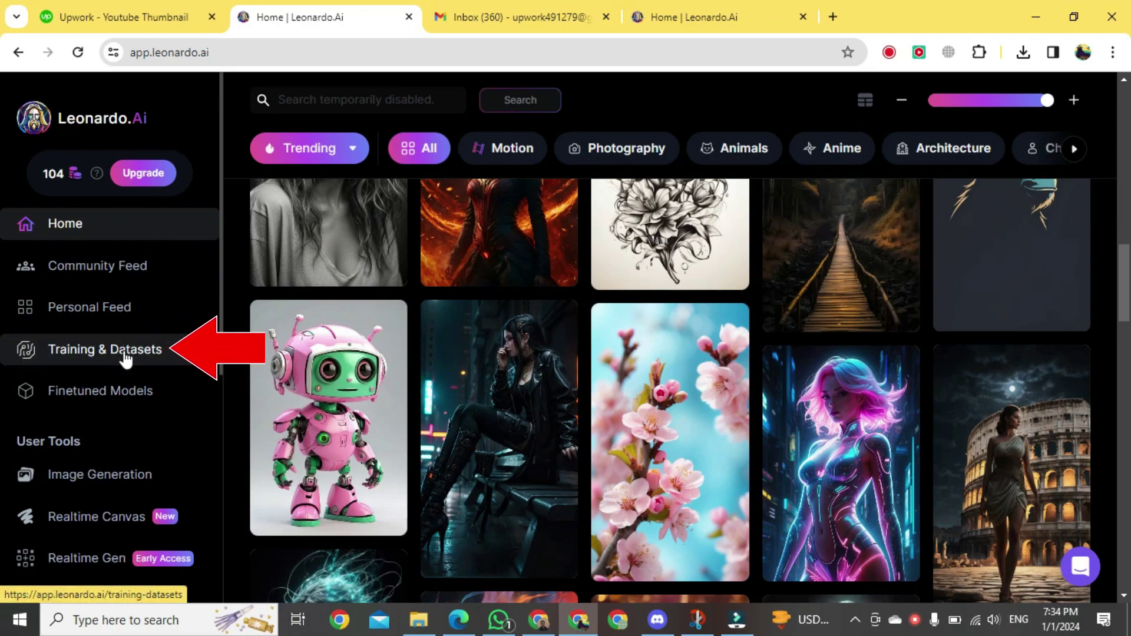
pyautogui.click(124, 358)
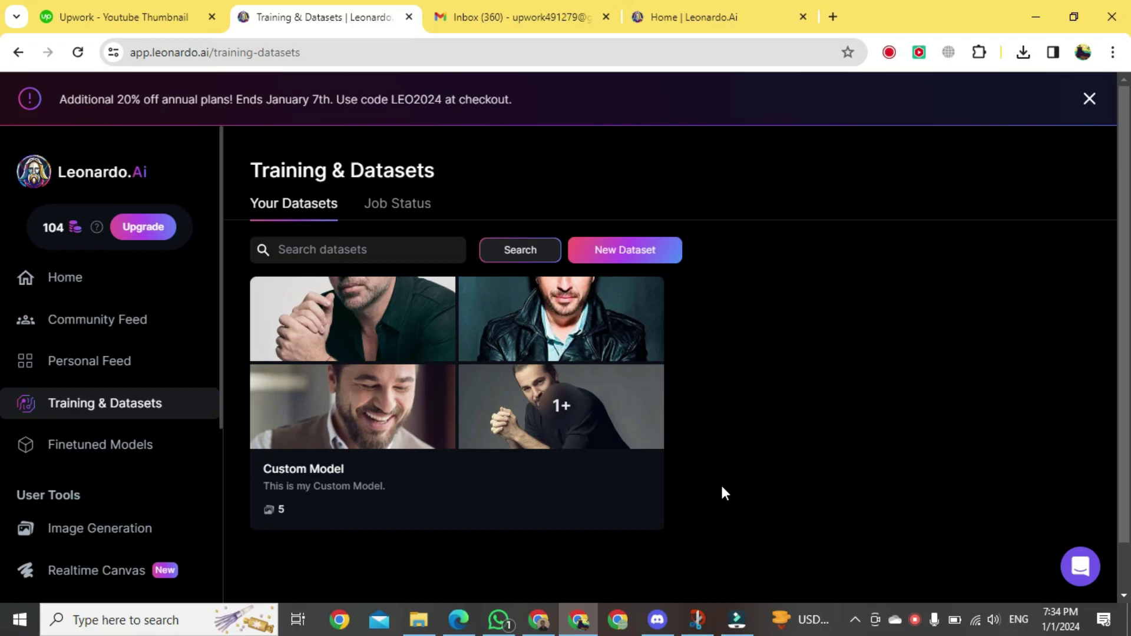
# Create a new dataset named "custom model" with the description "this is my custom model".
pyautogui.moveTo(354, 422)
pyautogui.click(627, 258)
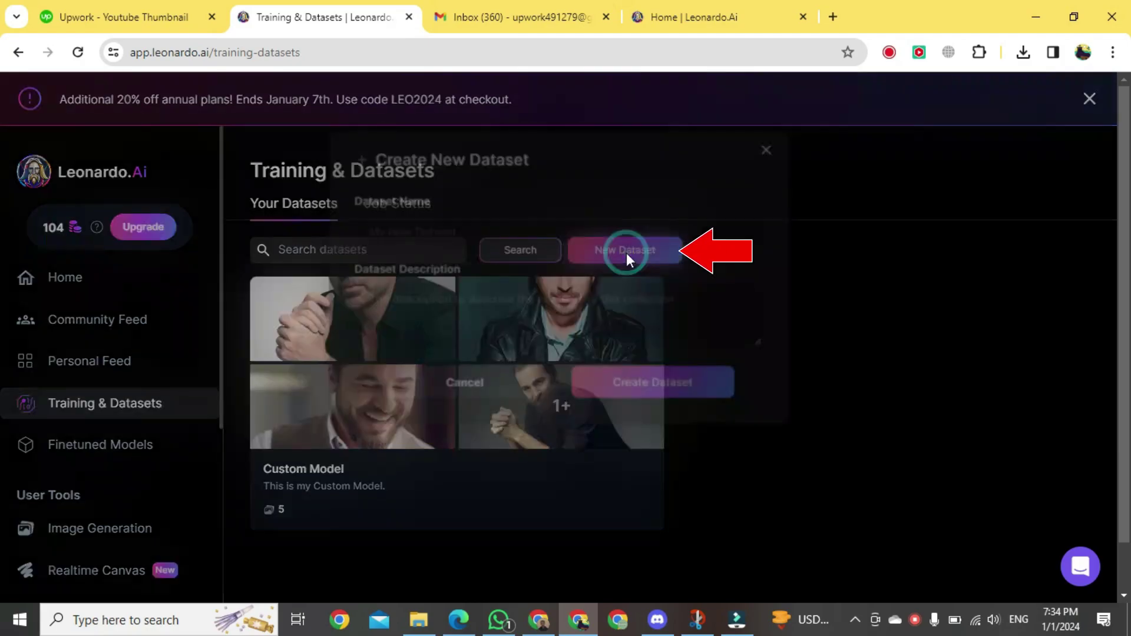
pyautogui.click(610, 233)
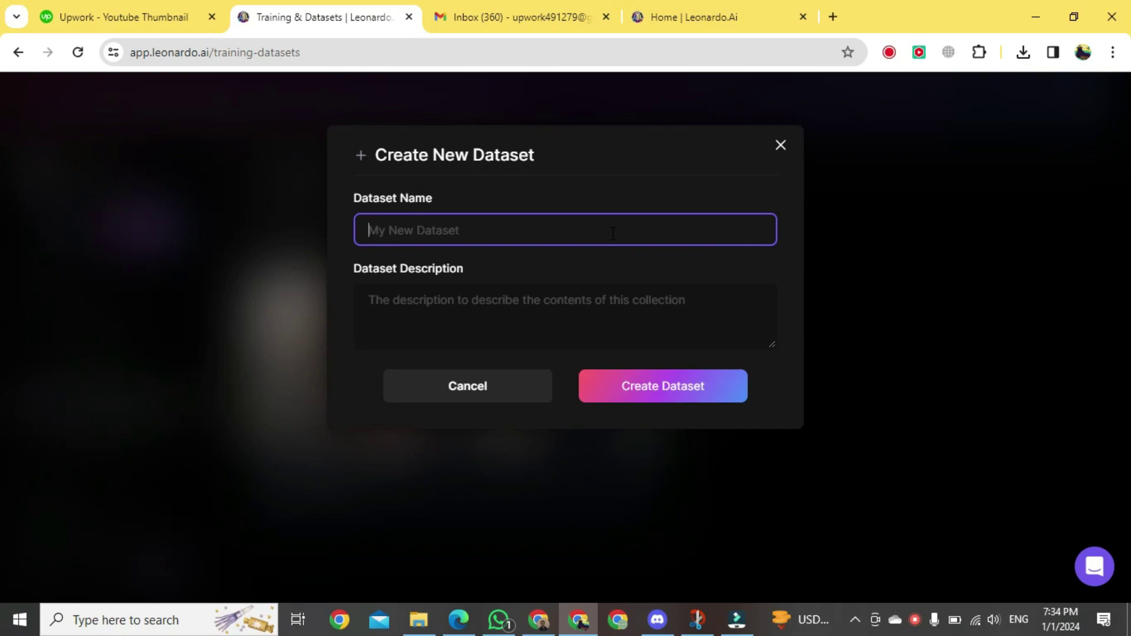
pyautogui.write('custom model')
pyautogui.click(571, 309)
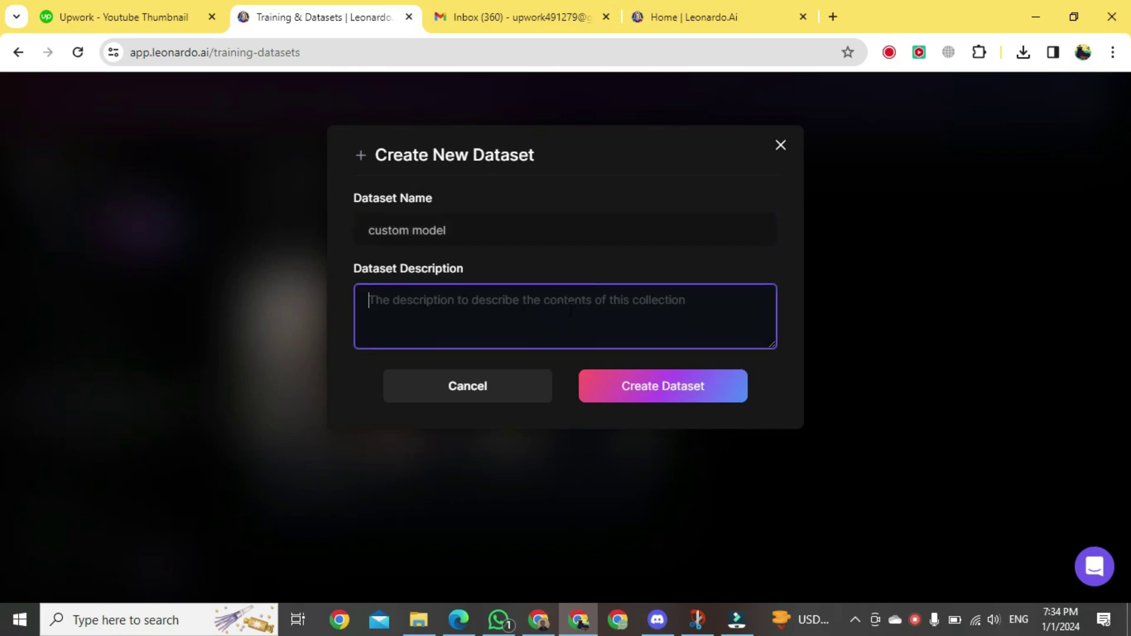
pyautogui.write('thsi')
pyautogui.press('BackSpace')
pyautogui.press('BackSpace')
pyautogui.write('is ')
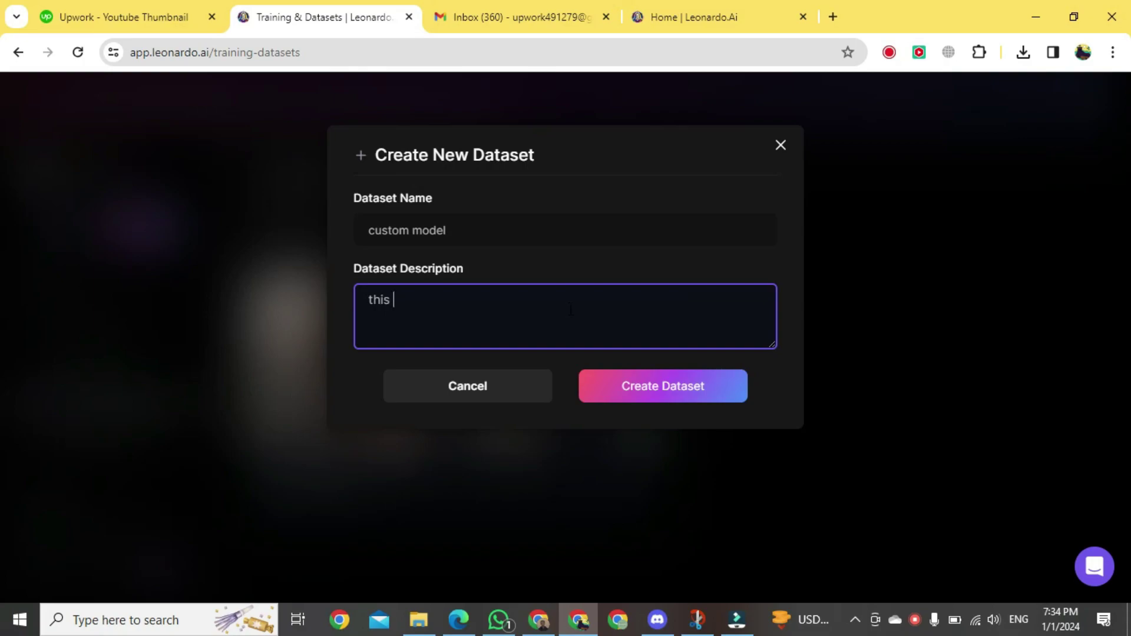
pyautogui.write('is my custom model')
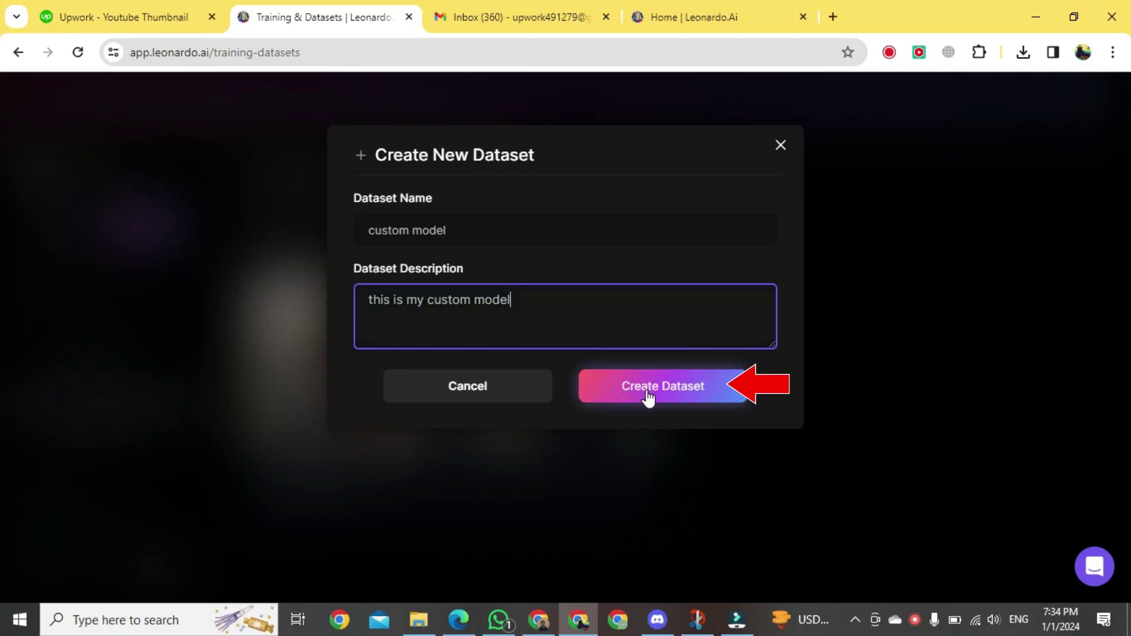
pyautogui.click(648, 393)
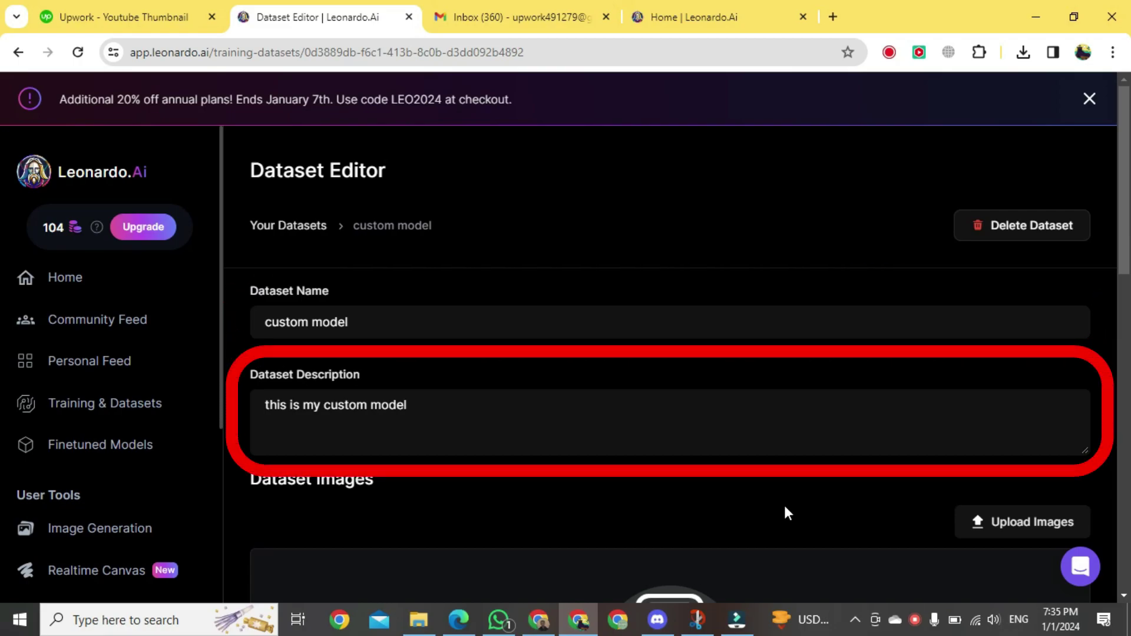
# Upload all five portrait images from the "models for leonardo ai" folder to the dataset.
pyautogui.scroll(-5, 786, 507)
pyautogui.scroll(1, 790, 507)
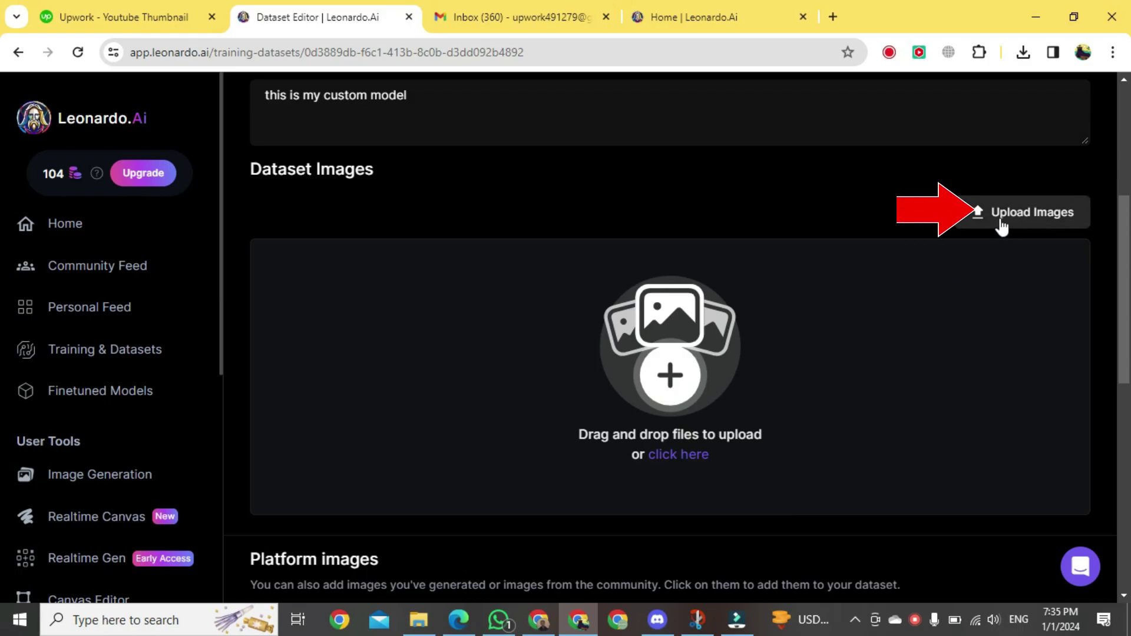
pyautogui.click(1021, 223)
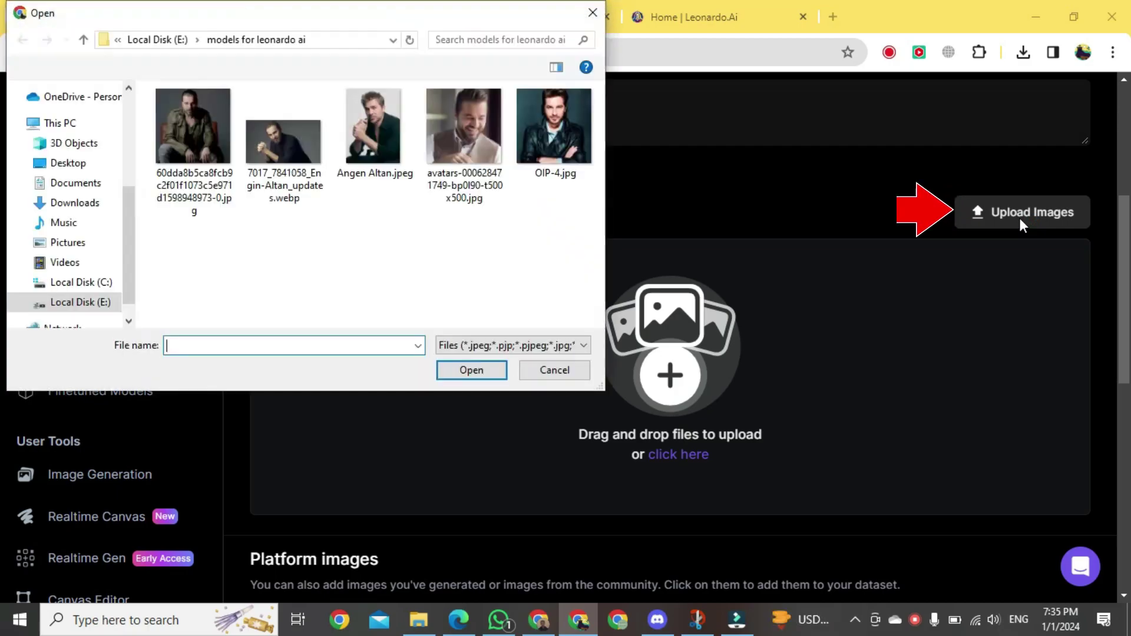
pyautogui.moveTo(216, 235); pyautogui.dragTo(596, 146)
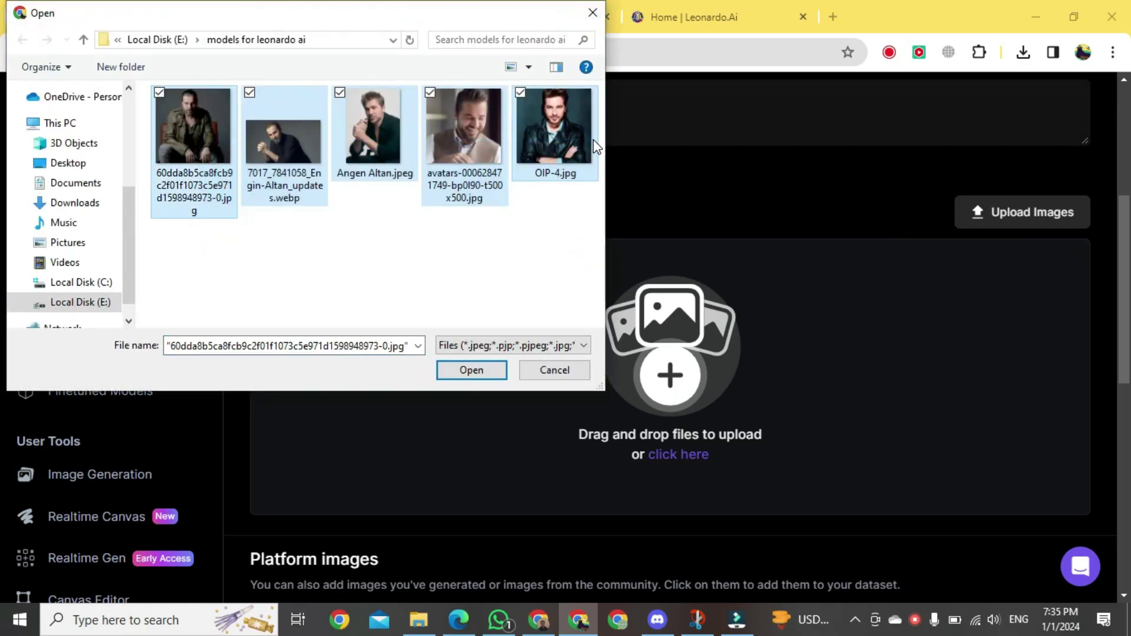
pyautogui.click(470, 371)
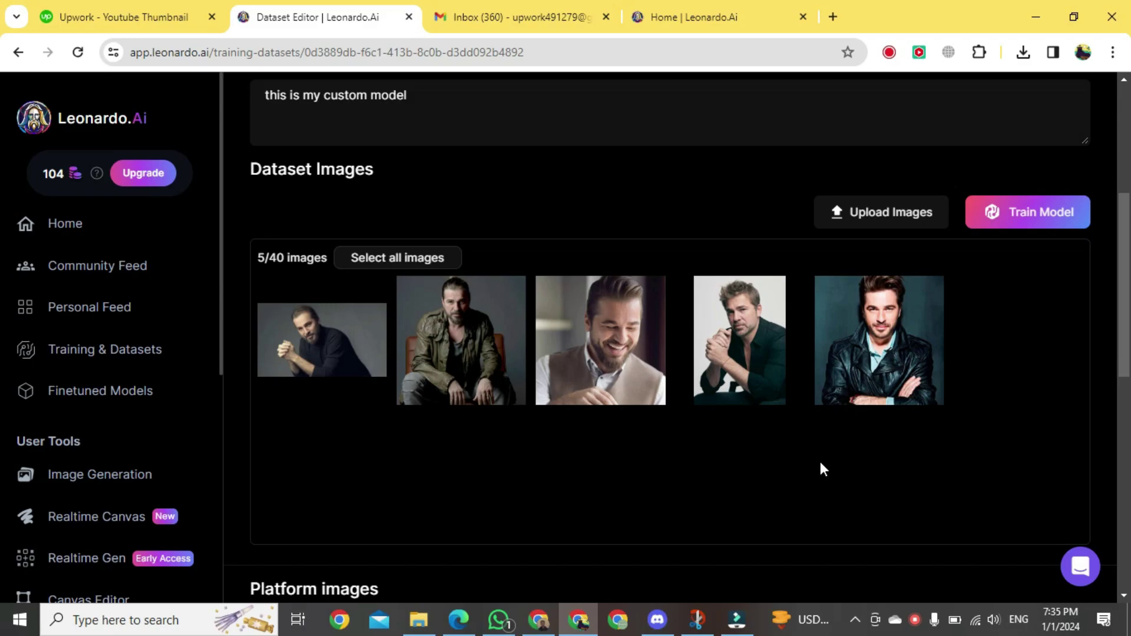
# Open the model training setup for the dataset and name the model "custom model".
pyautogui.scroll(1, 823, 470)
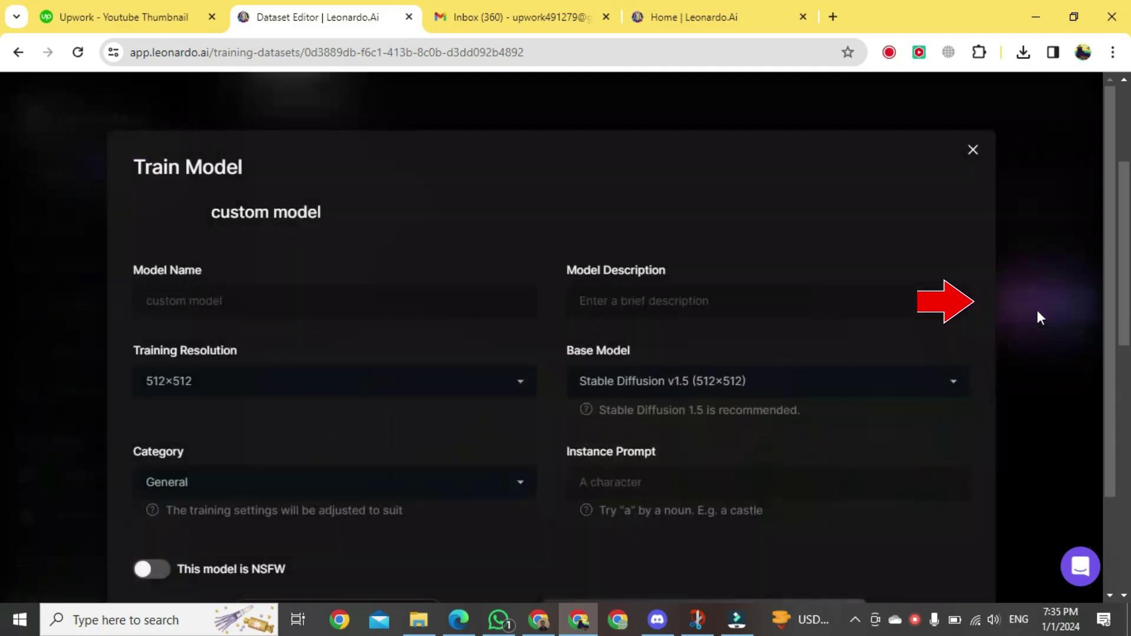
pyautogui.click(1039, 318)
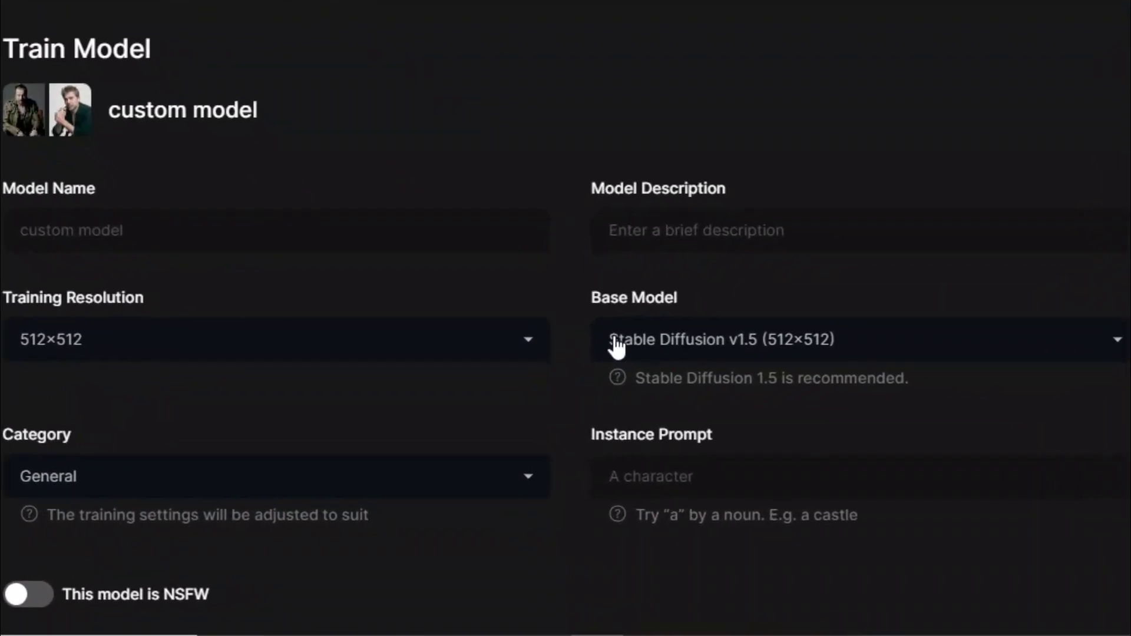
pyautogui.click(196, 229)
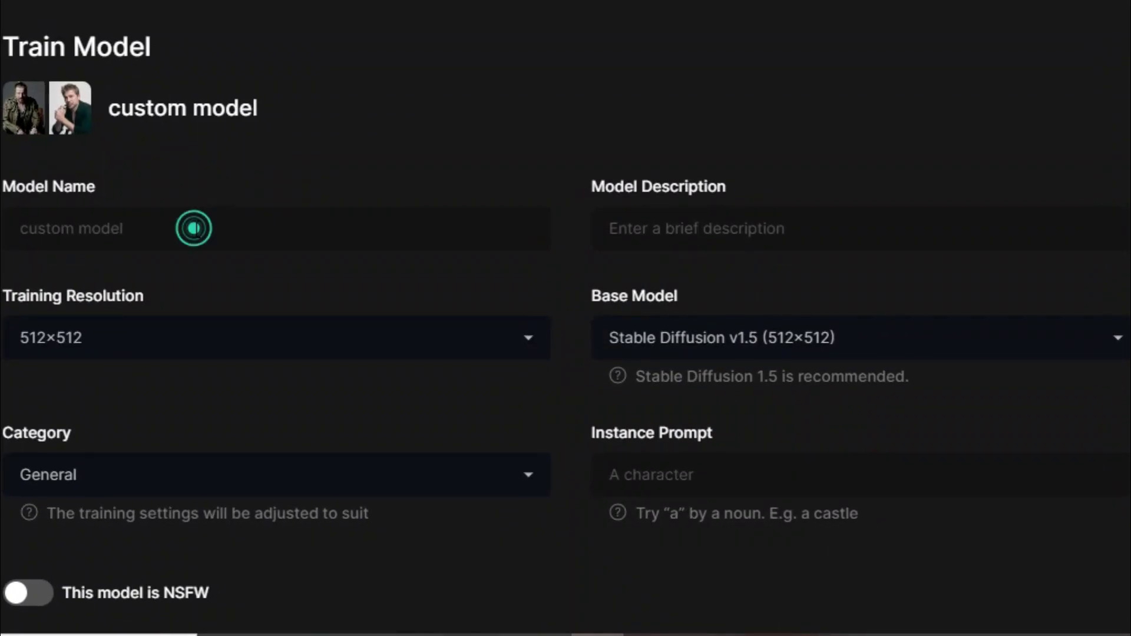
pyautogui.write('custom model')
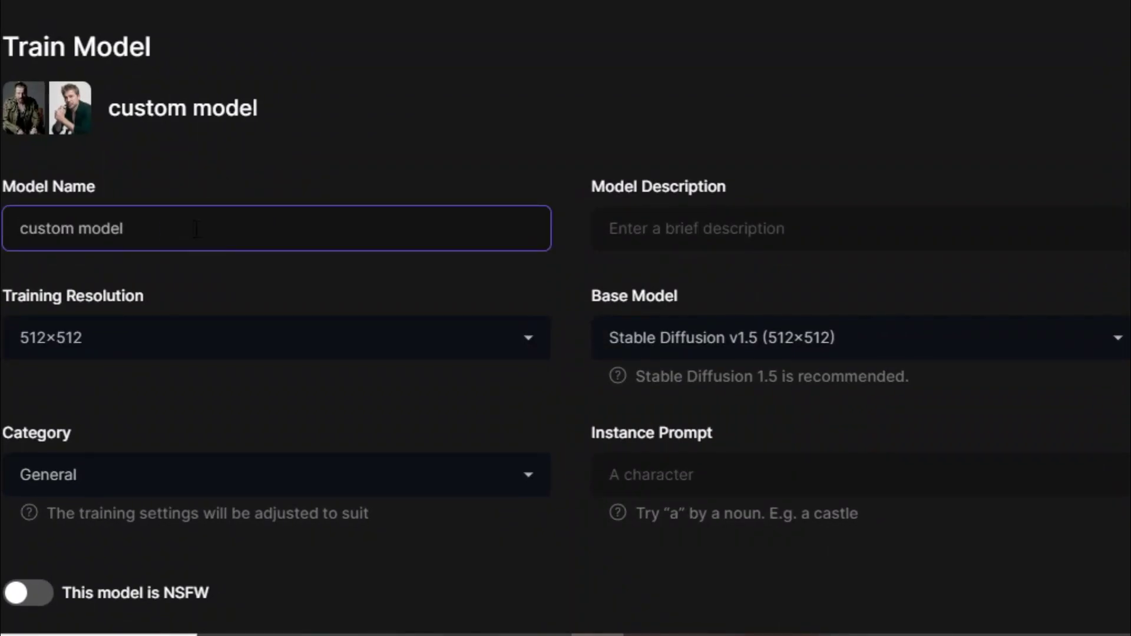
pyautogui.click(211, 281)
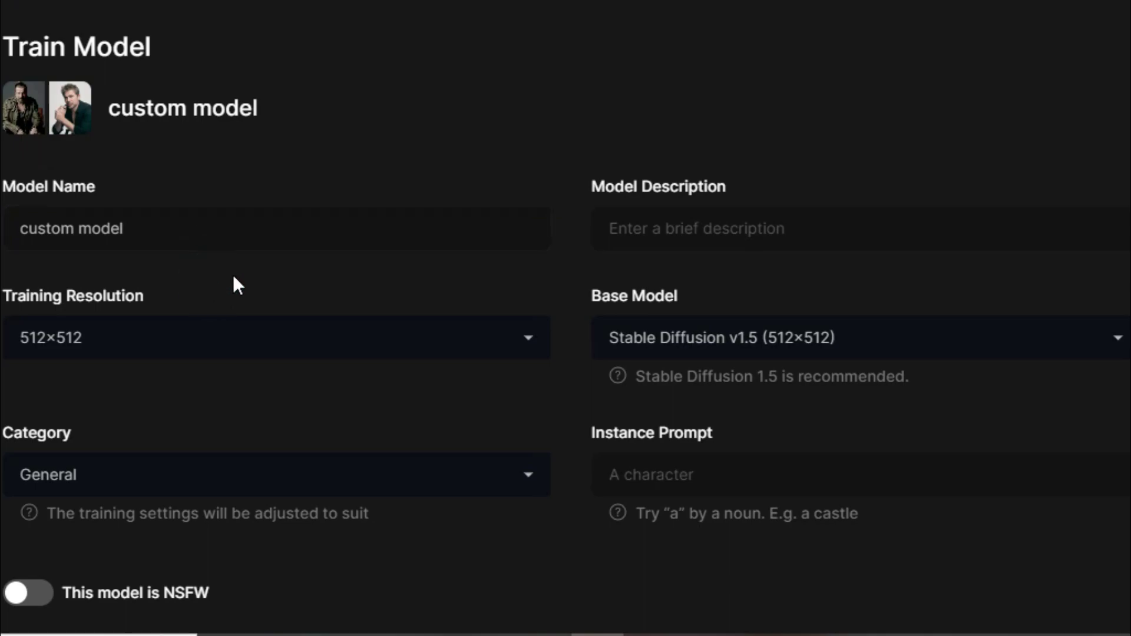
# Enter "this is my custom model" as the model description.
pyautogui.click(700, 234)
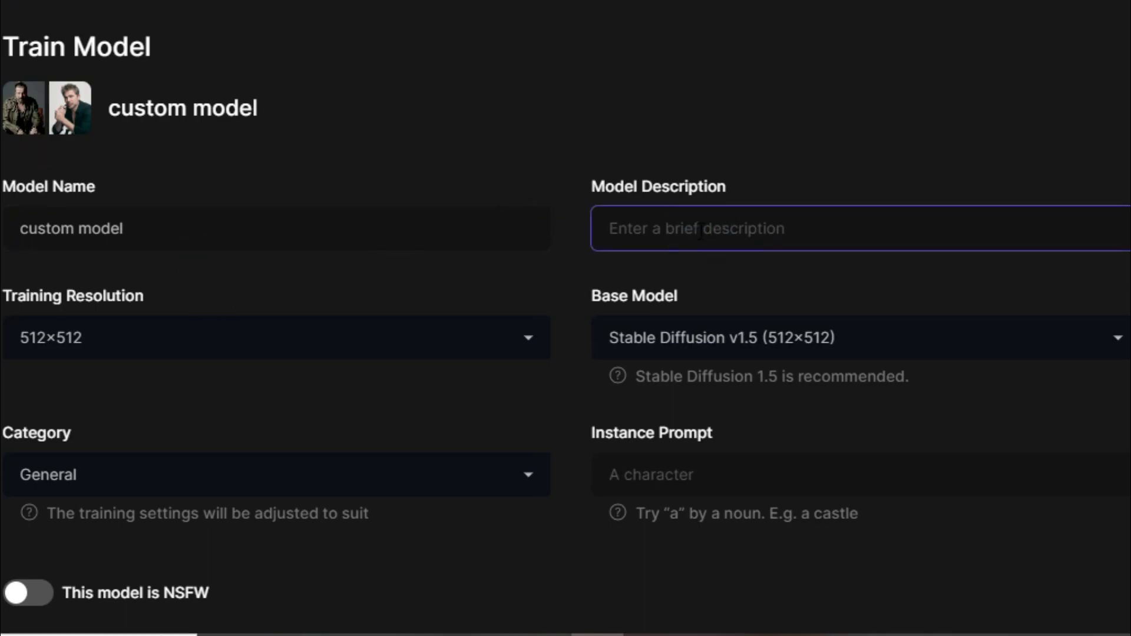
pyautogui.write('this is mu')
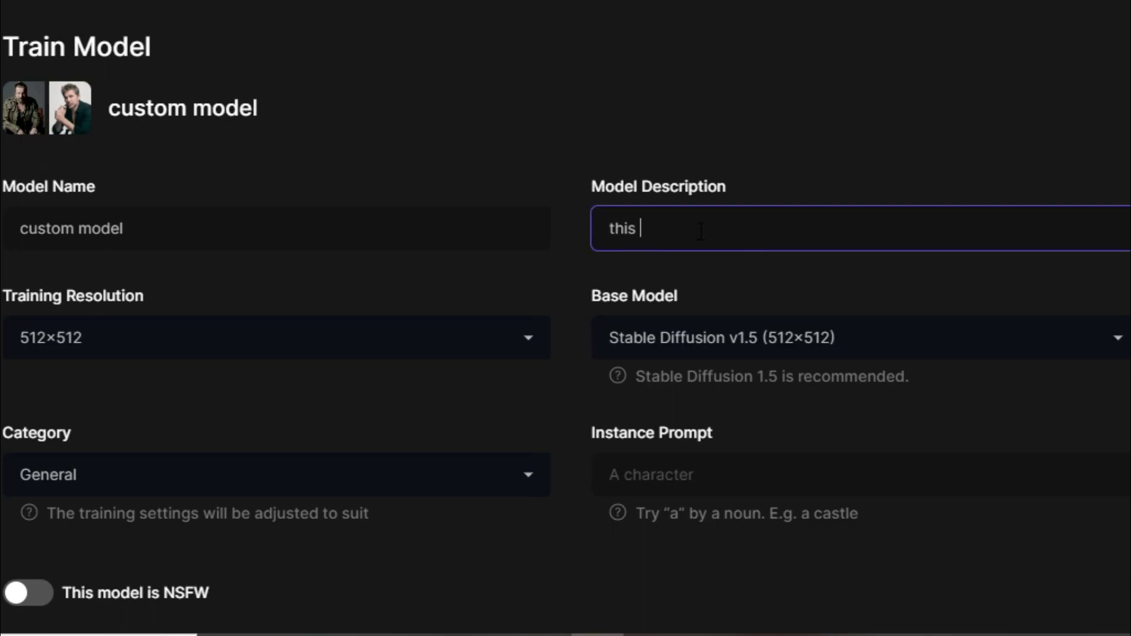
pyautogui.press('BackSpace')
pyautogui.write('y custom model')
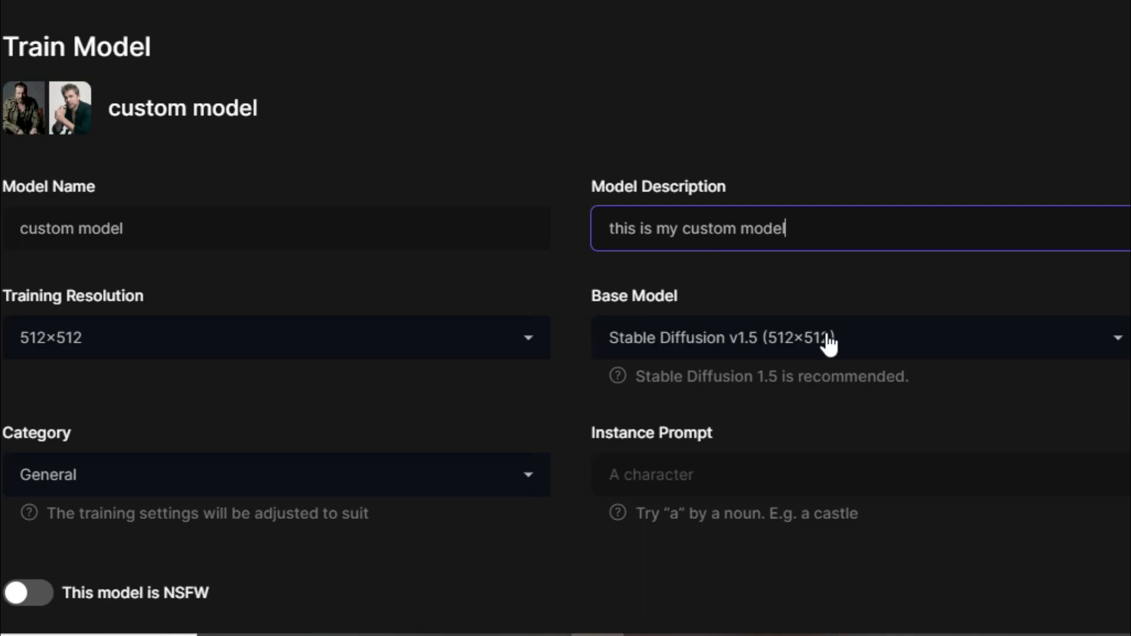
# Choose 512×512 as the training resolution and Stable Diffusion v1.5 (512×512) as the base model.
pyautogui.scroll(-2, 830, 344)
pyautogui.scroll(1, 758, 341)
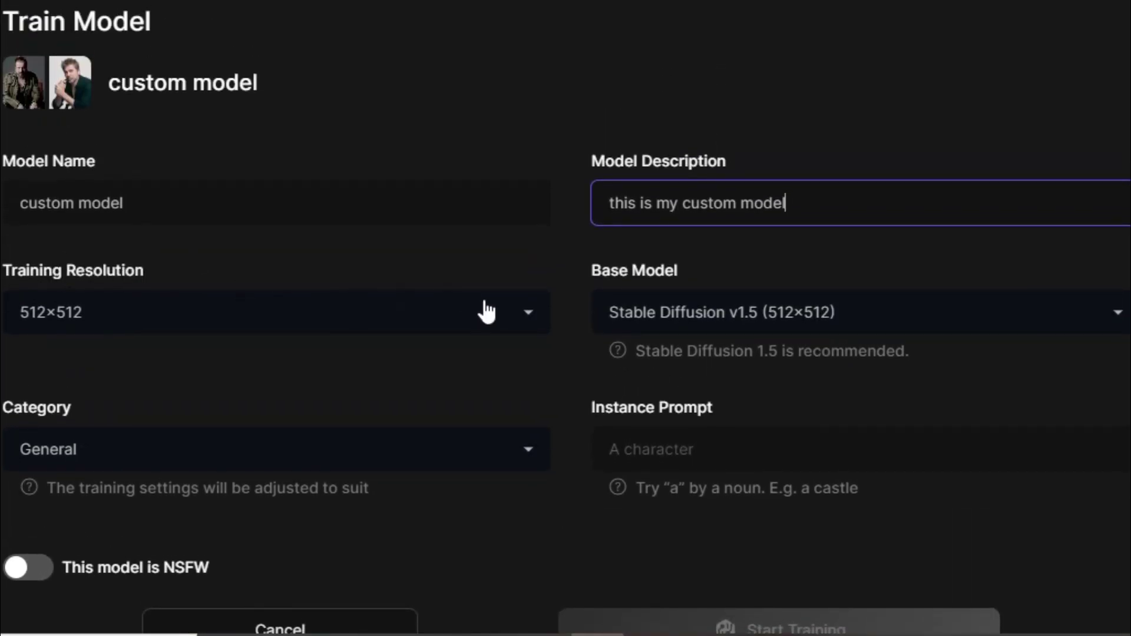
pyautogui.click(528, 310)
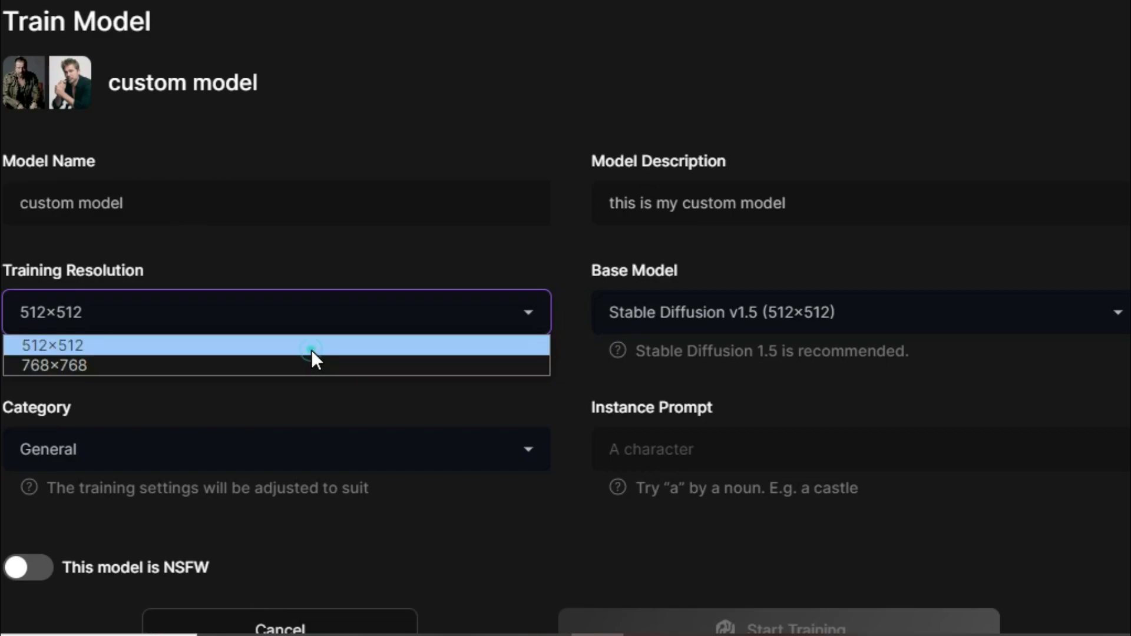
pyautogui.click(311, 345)
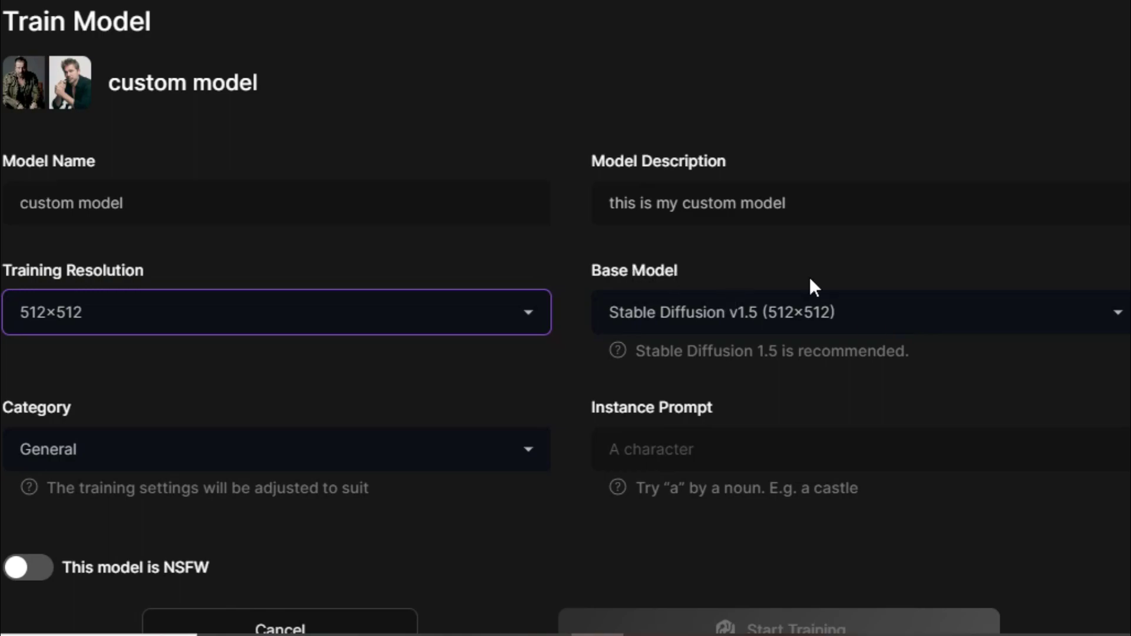
pyautogui.click(1120, 312)
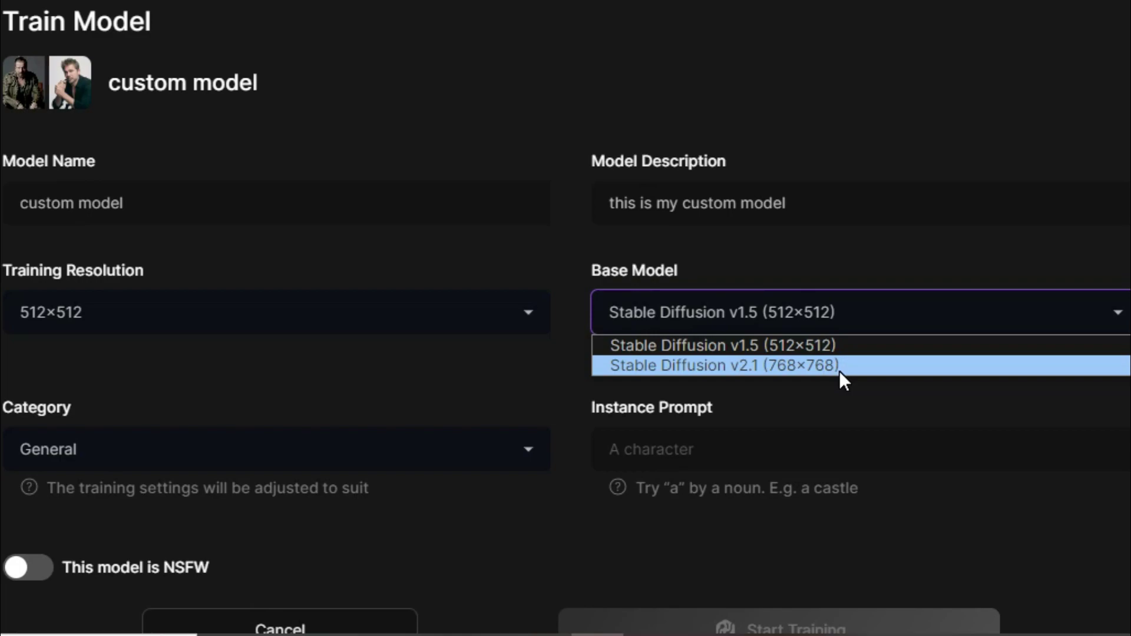
pyautogui.click(794, 346)
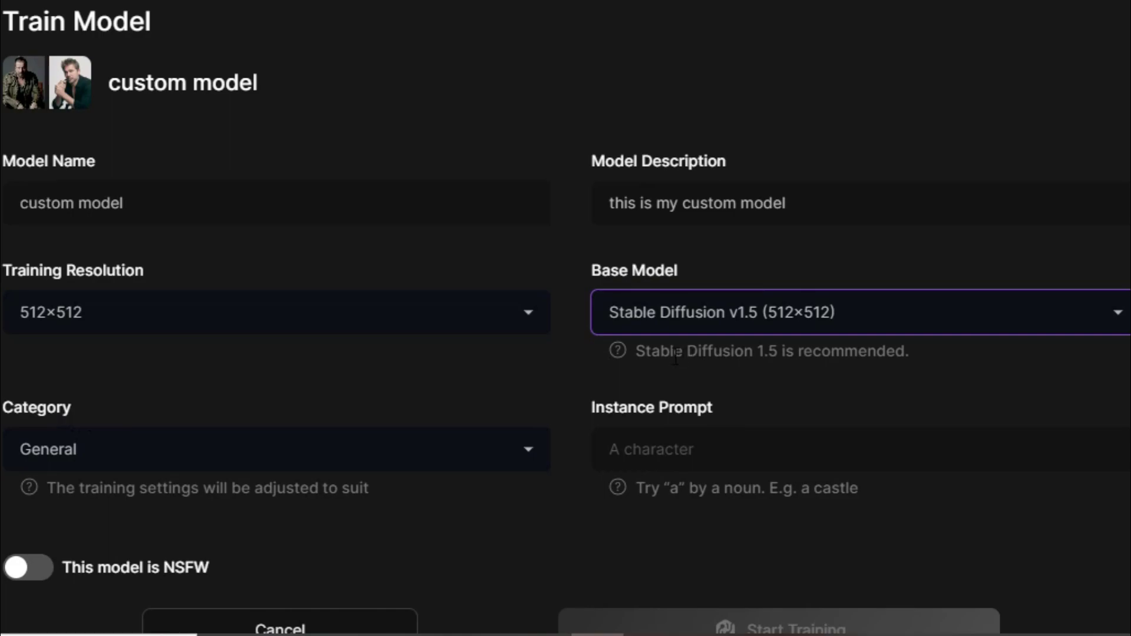
# Set the model category to Photography and enter "custom model" as the instance prompt.
pyautogui.click(534, 458)
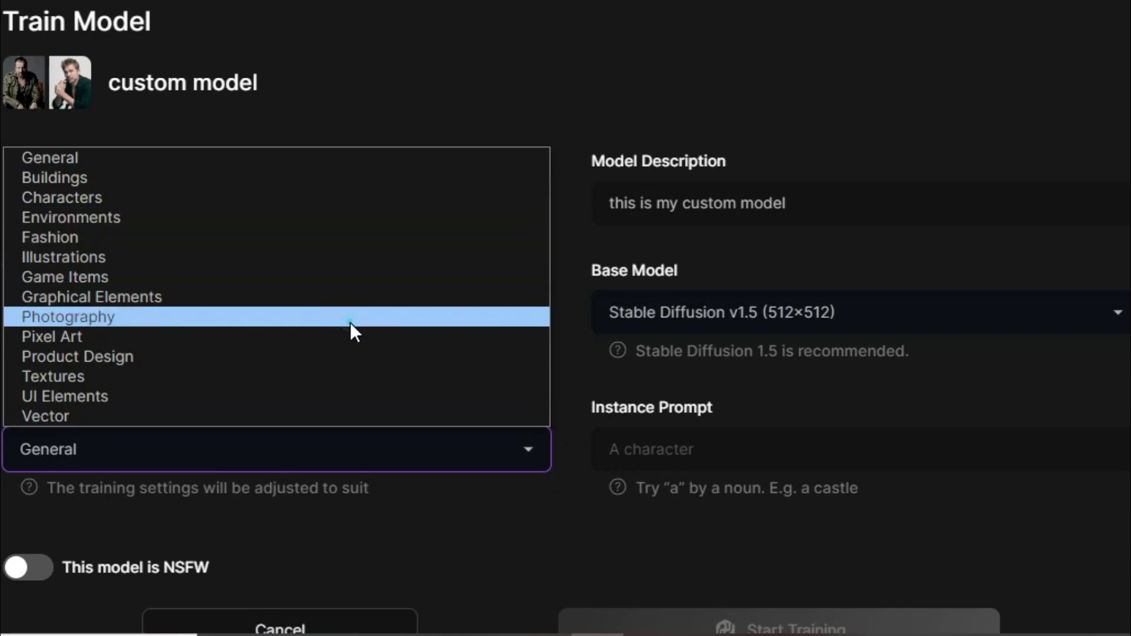
pyautogui.click(351, 323)
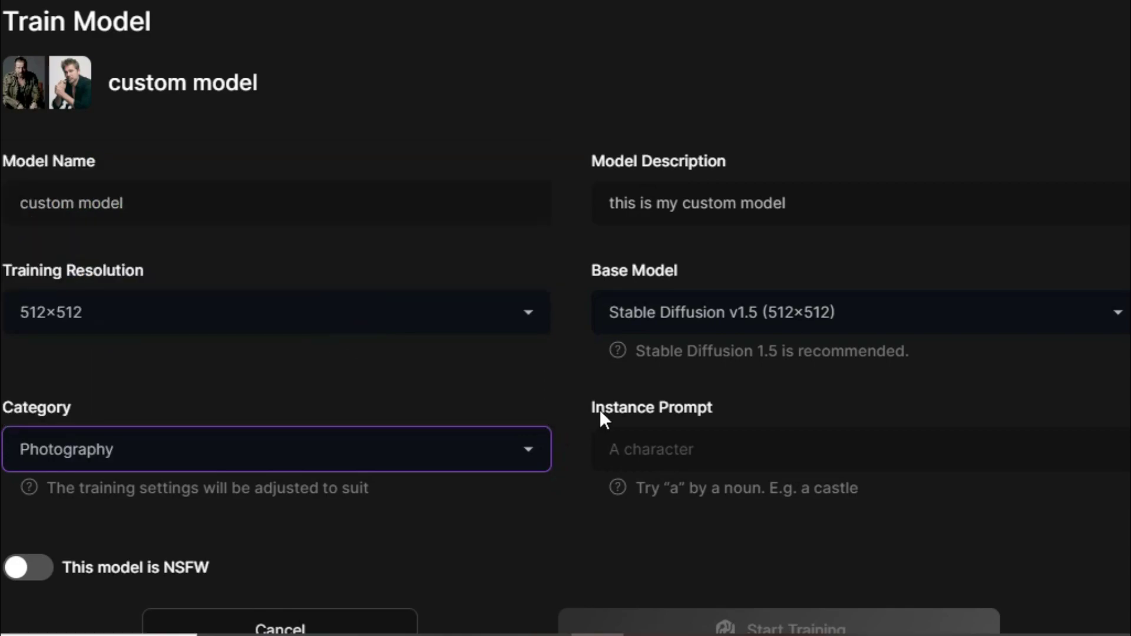
pyautogui.click(675, 445)
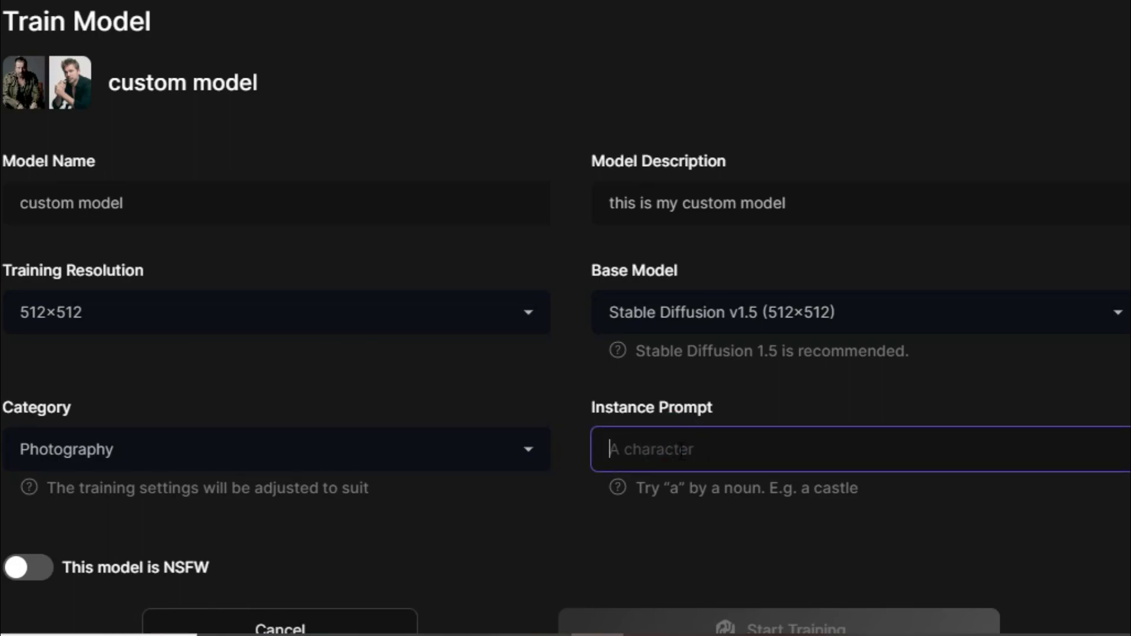
pyautogui.write('custom model')
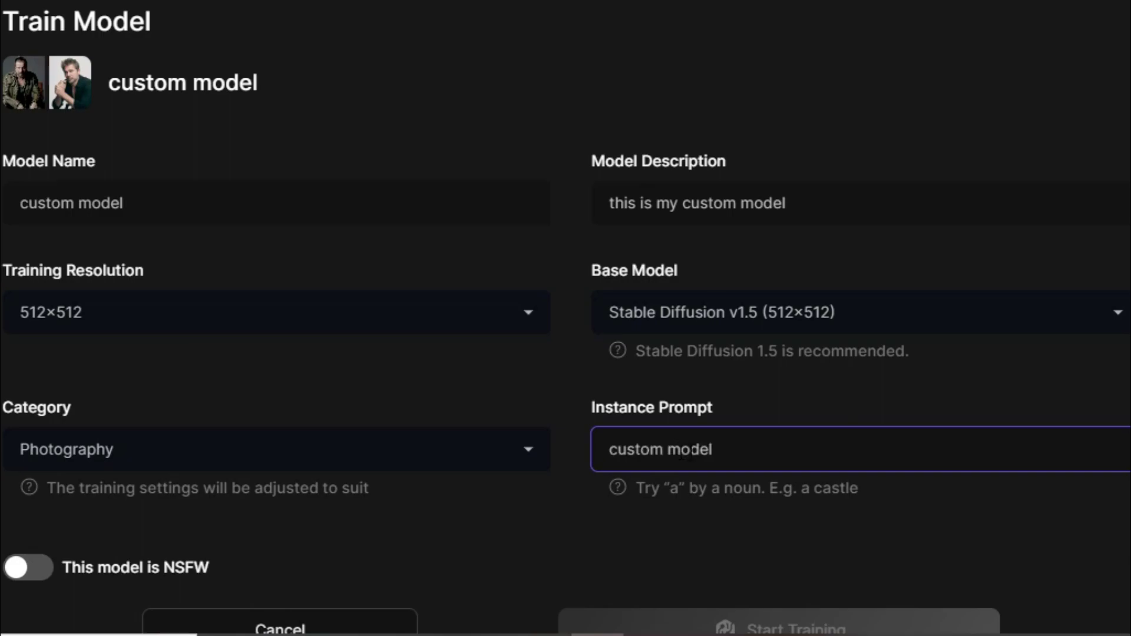
# Try to start training the custom model with the completed settings.
pyautogui.scroll(-2, 857, 490)
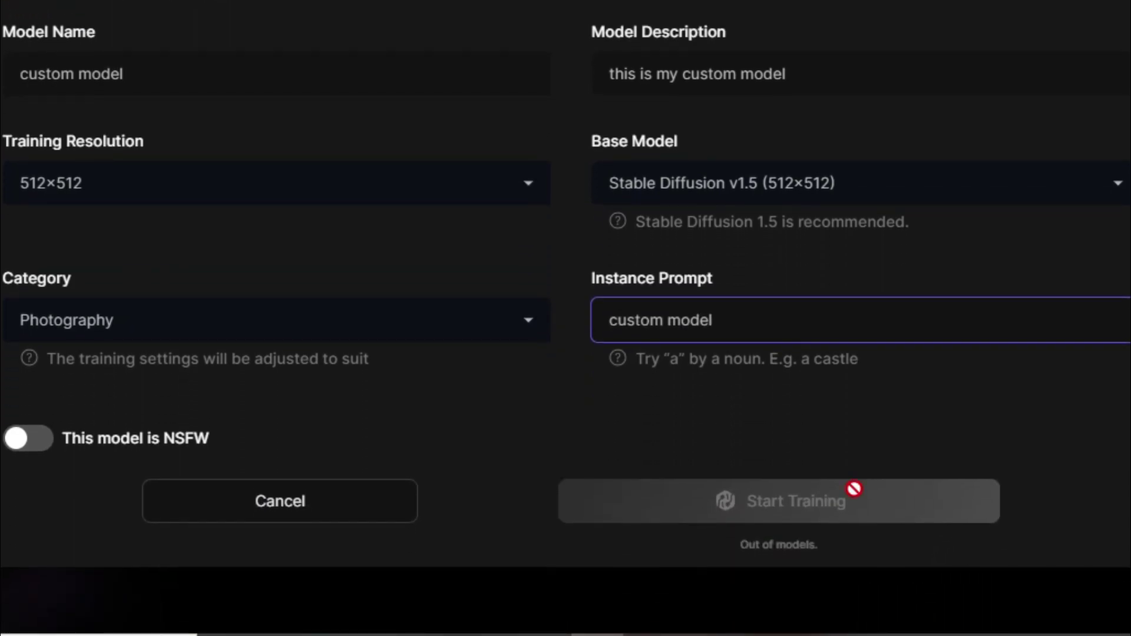
pyautogui.click(769, 504)
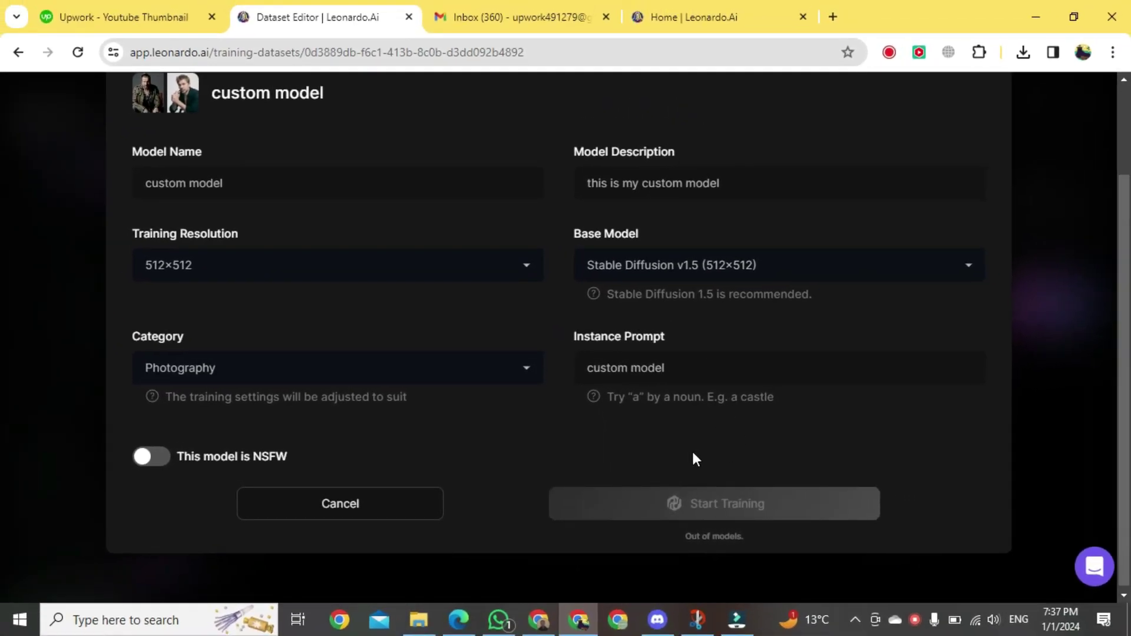
# Switch to Gmail and open the "Model training complete!" email from Leonardo Ai.
pyautogui.click(497, 13)
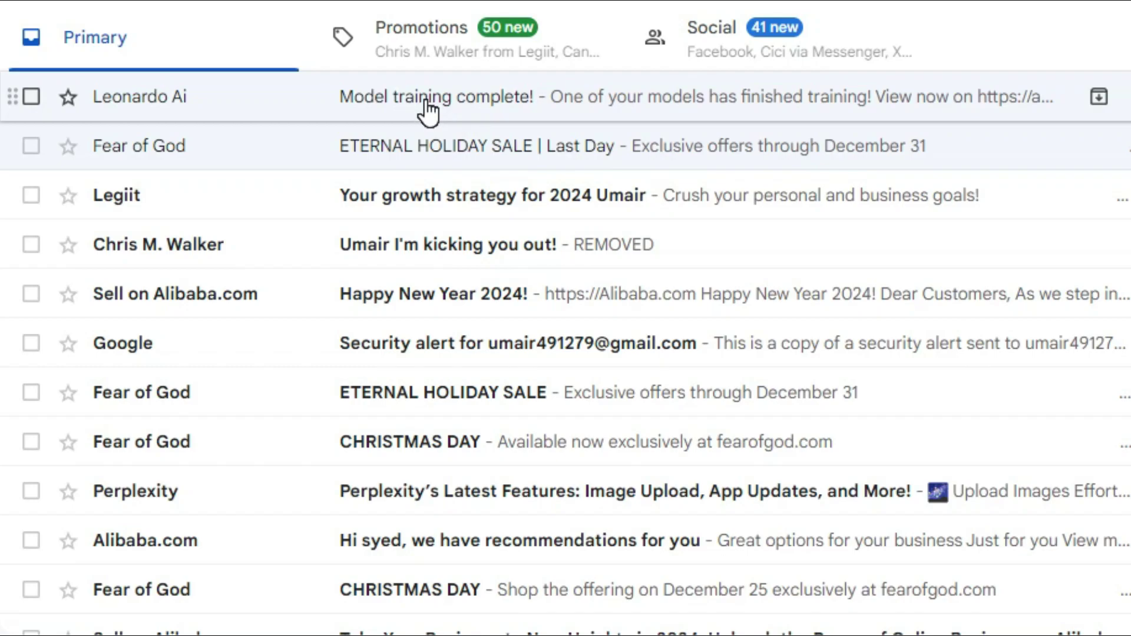
pyautogui.click(460, 115)
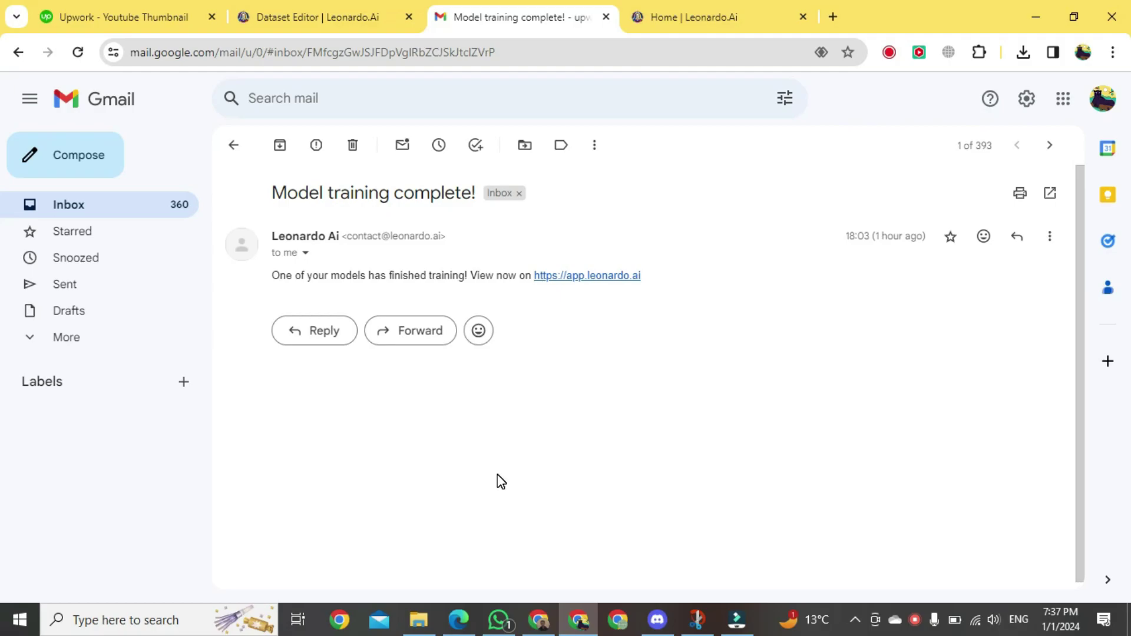
# Switch to the Leonardo.Ai home page and open the Image Generation tool.
pyautogui.click(779, 6)
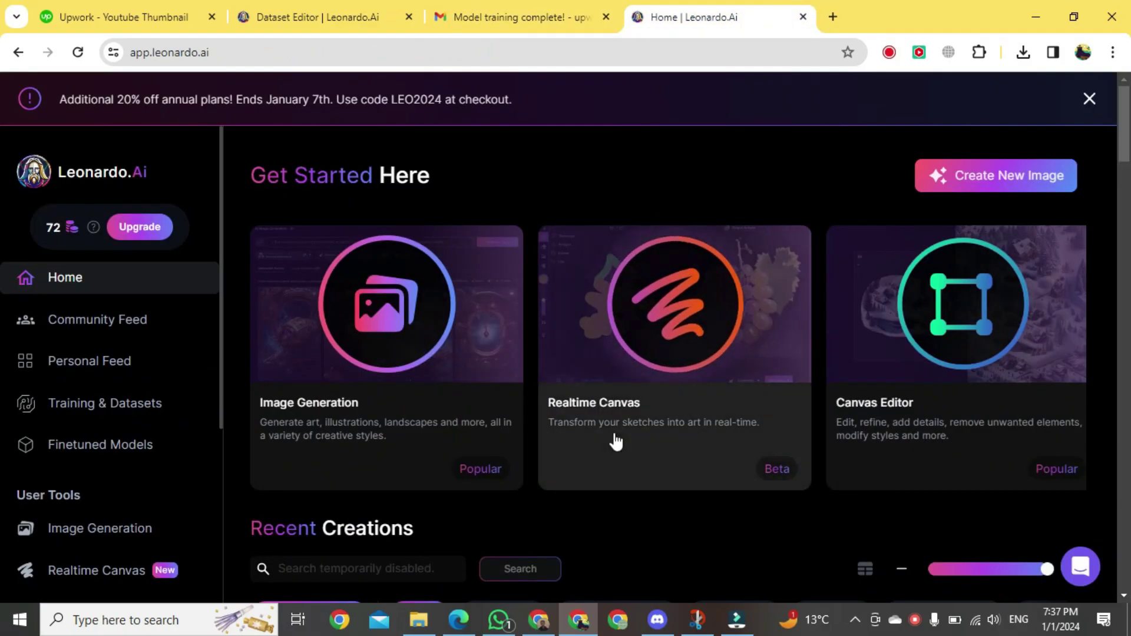
pyautogui.scroll(-2, 616, 442)
pyautogui.scroll(-5, 616, 442)
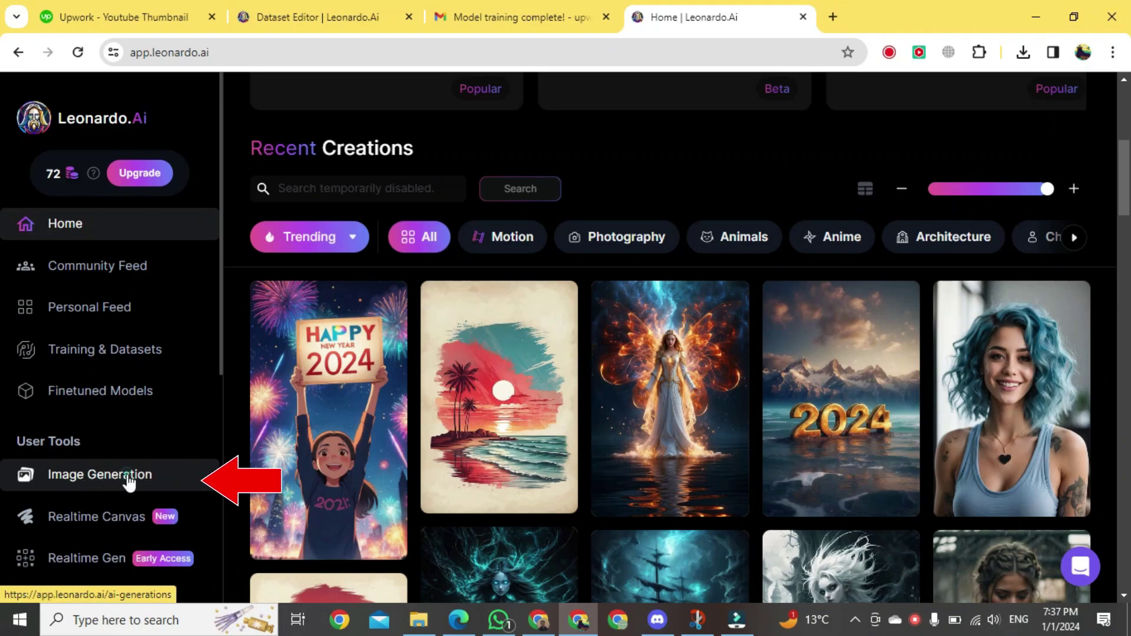
pyautogui.click(128, 478)
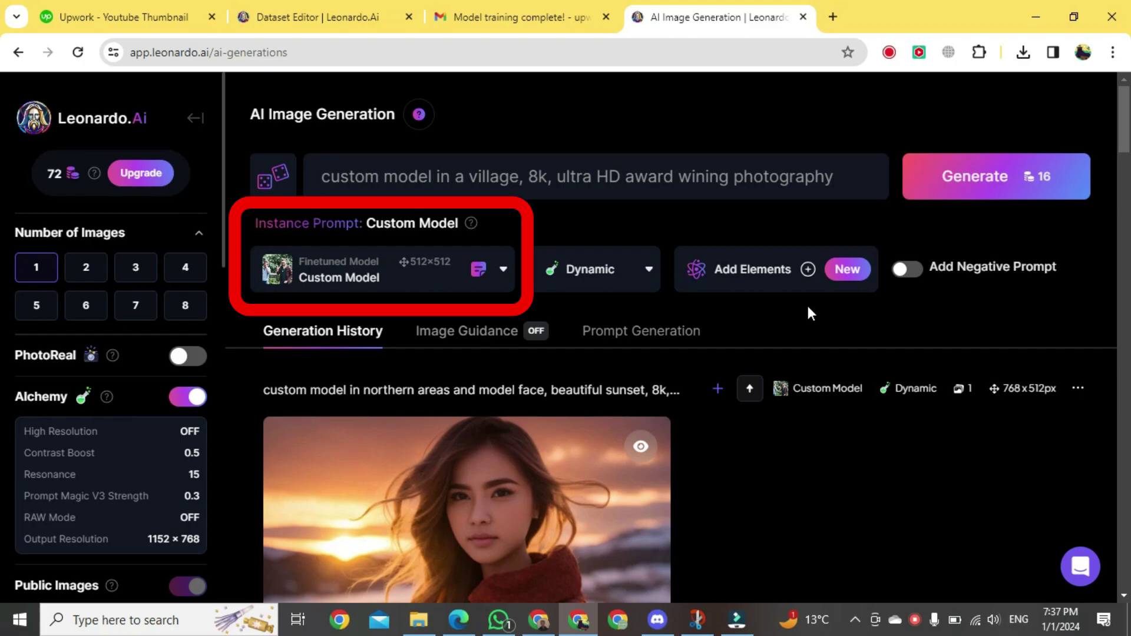
# Choose Custom Model as the finetuned model for image generation.
pyautogui.click(503, 269)
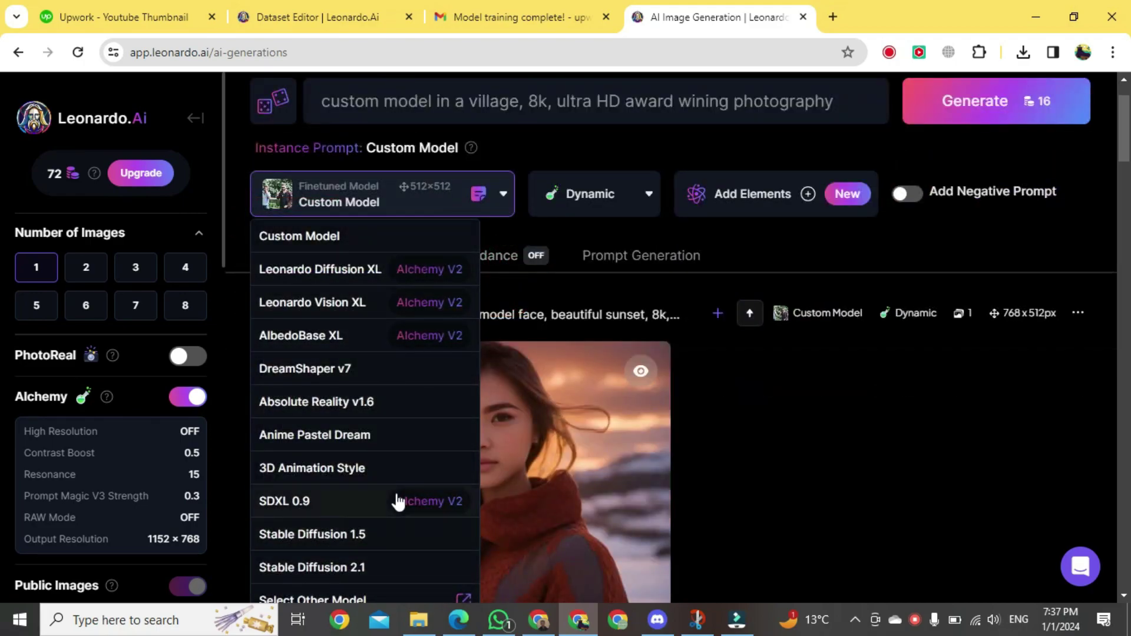
pyautogui.scroll(-2, 399, 501)
pyautogui.scroll(2, 398, 501)
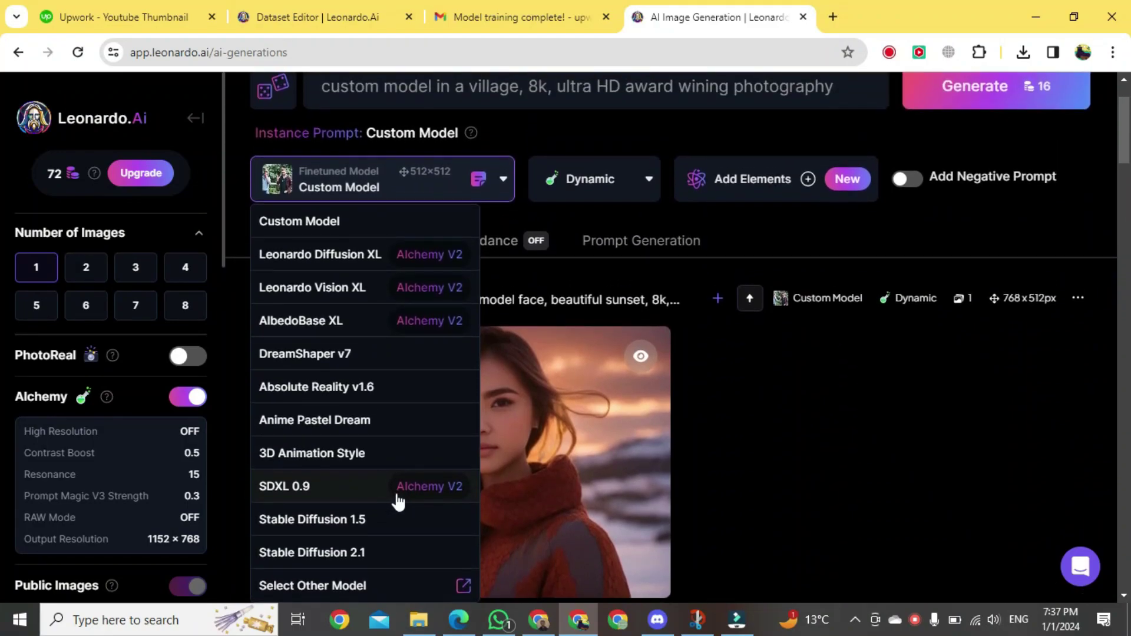
pyautogui.scroll(-1, 399, 501)
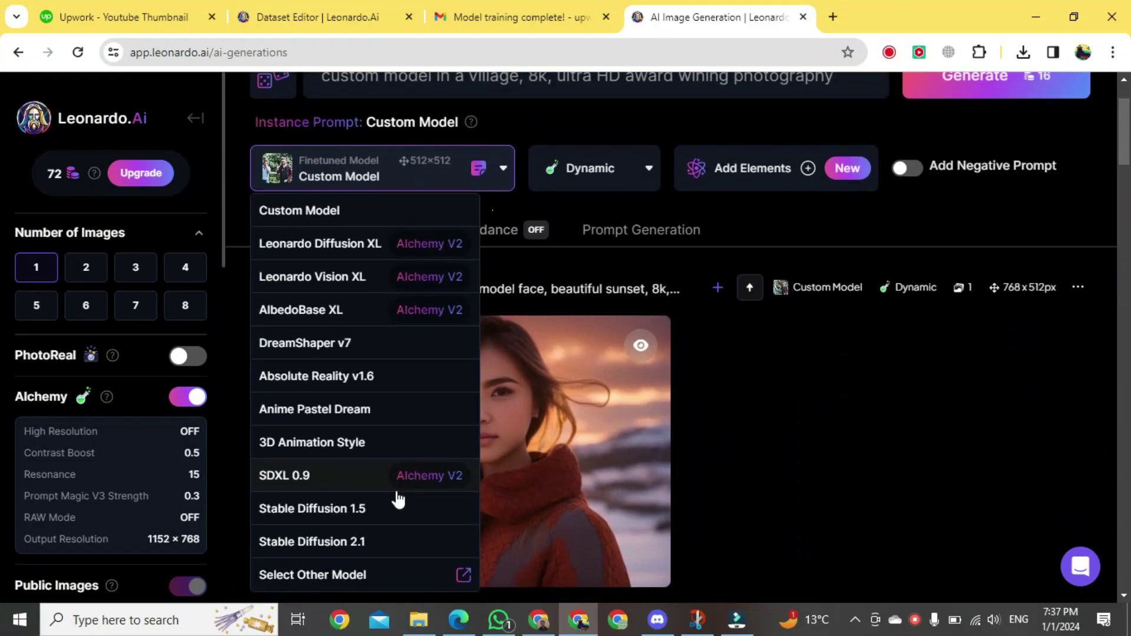
pyautogui.click(388, 208)
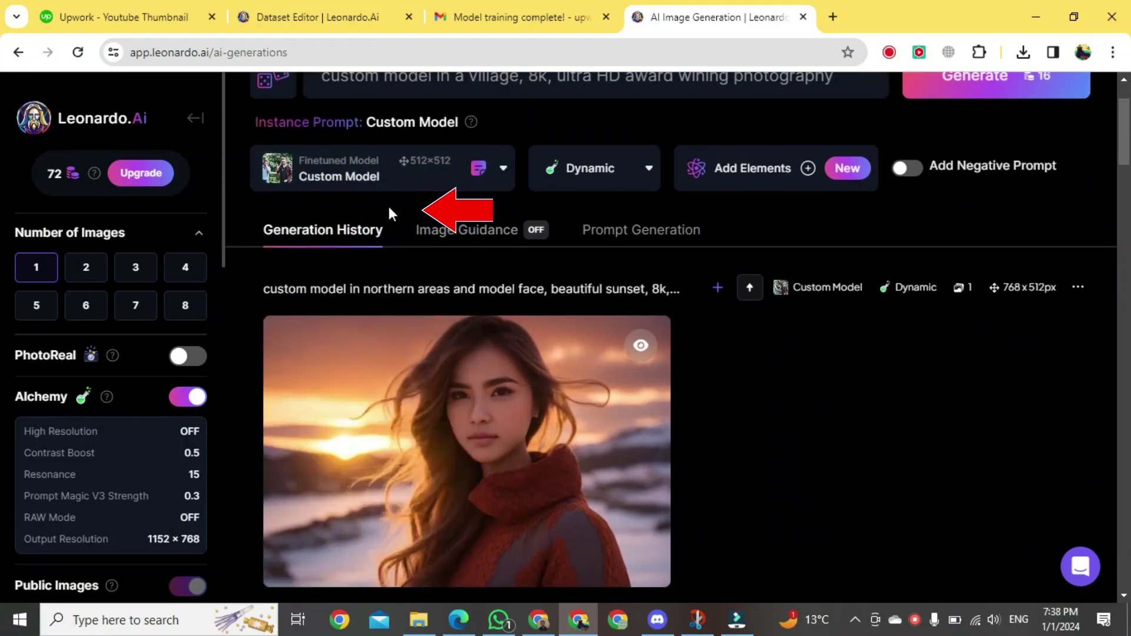
# Generate one image from the existing prompt "custom model in a village, 8k, ultra HD award wining photography".
pyautogui.scroll(2, 716, 195)
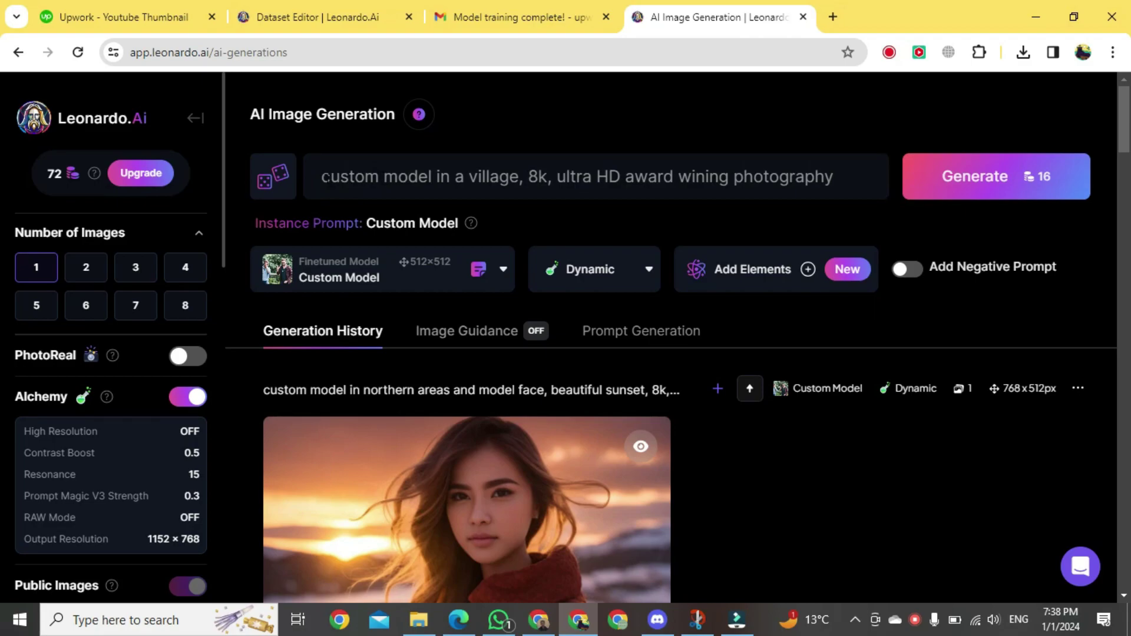
pyautogui.moveTo(321, 177); pyautogui.dragTo(835, 177)
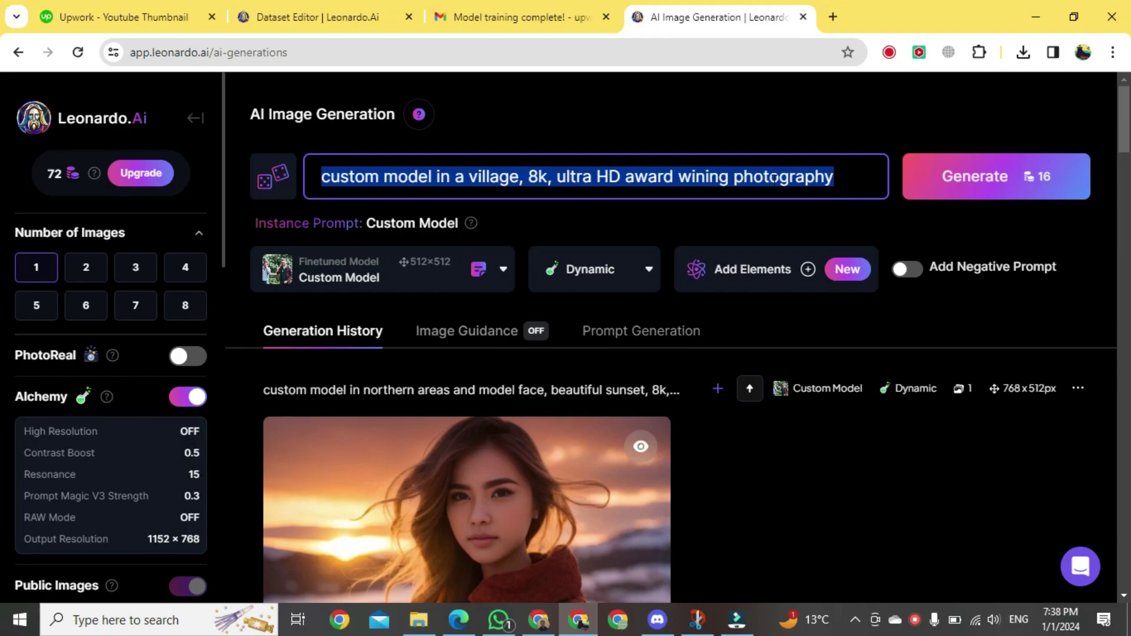
pyautogui.click(826, 224)
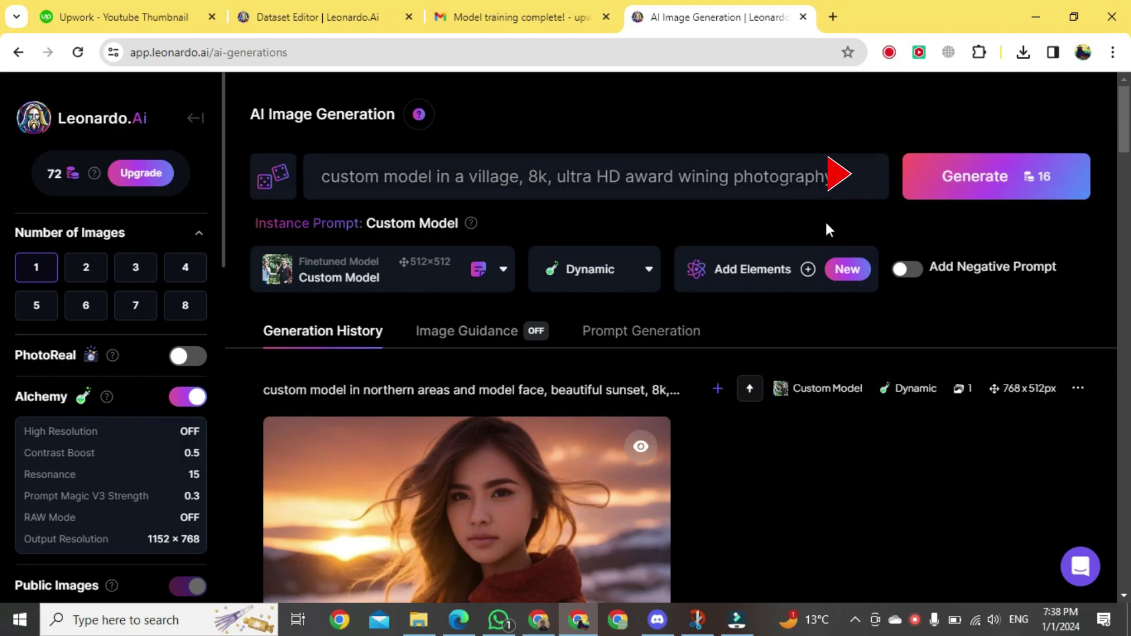
pyautogui.click(969, 189)
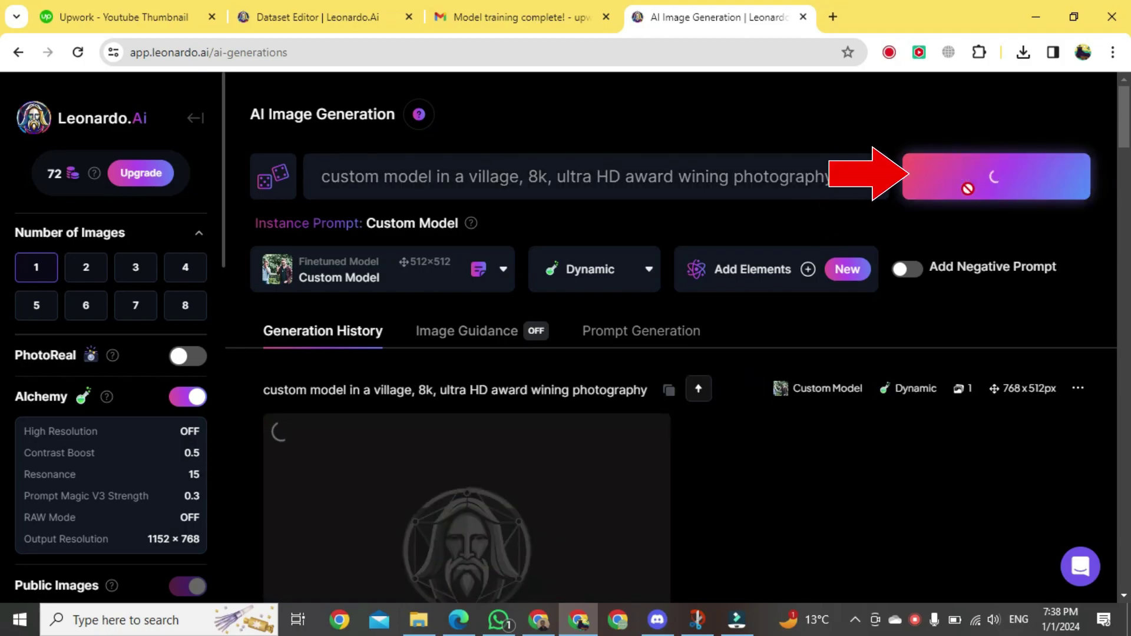
# Download the generated portrait of the man in a leather jacket from its enlarged preview and close the preview.
pyautogui.scroll(-3, 929, 306)
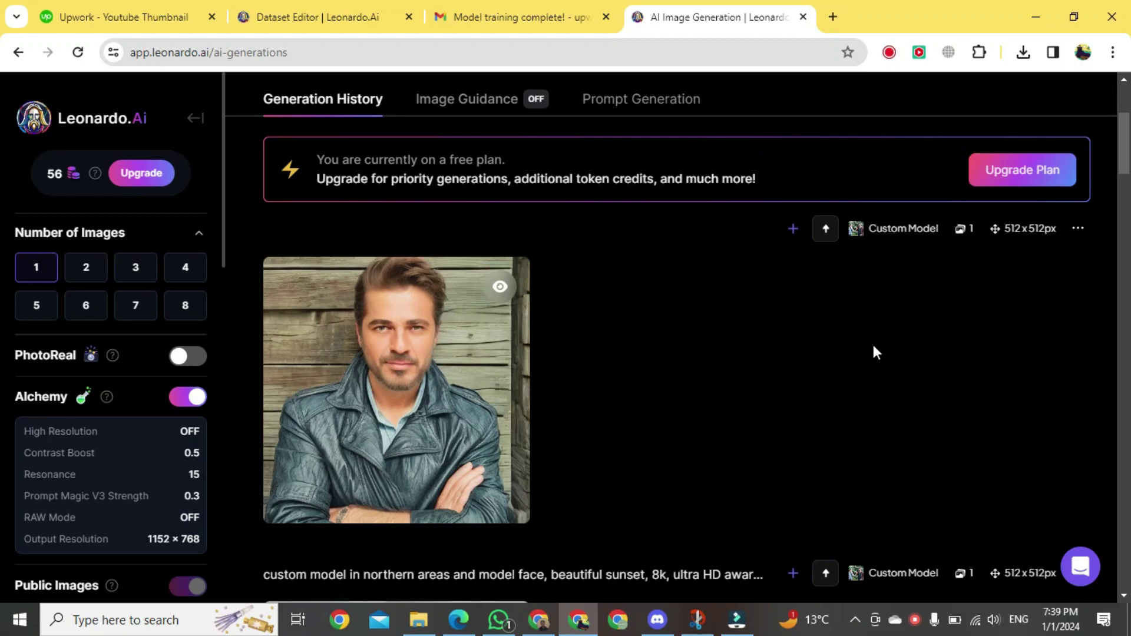
pyautogui.click(398, 402)
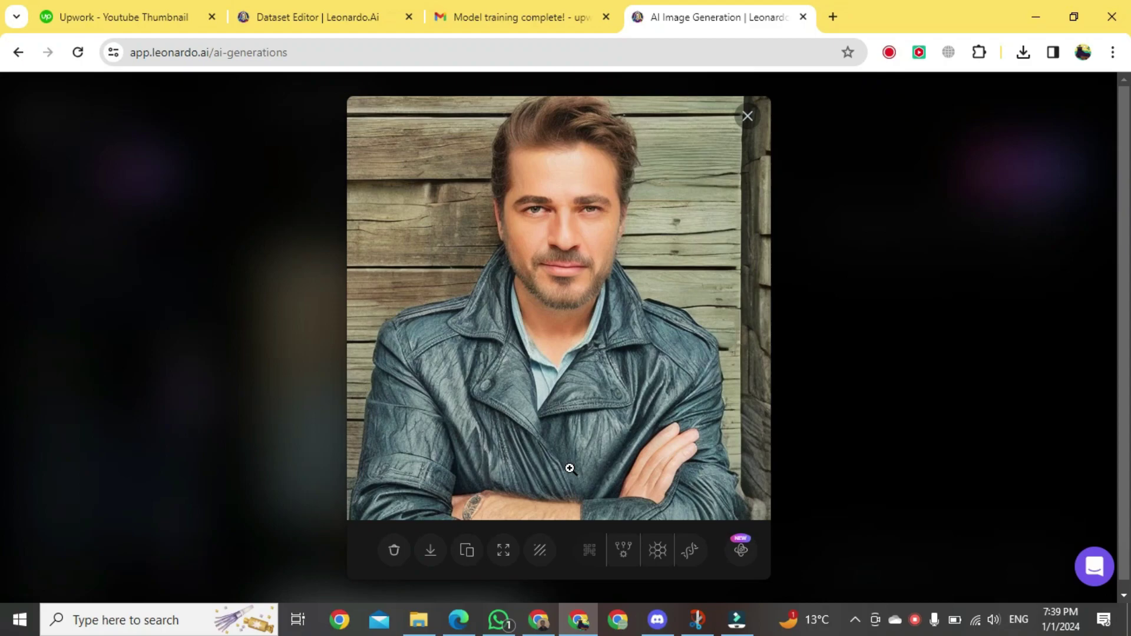
pyautogui.click(433, 559)
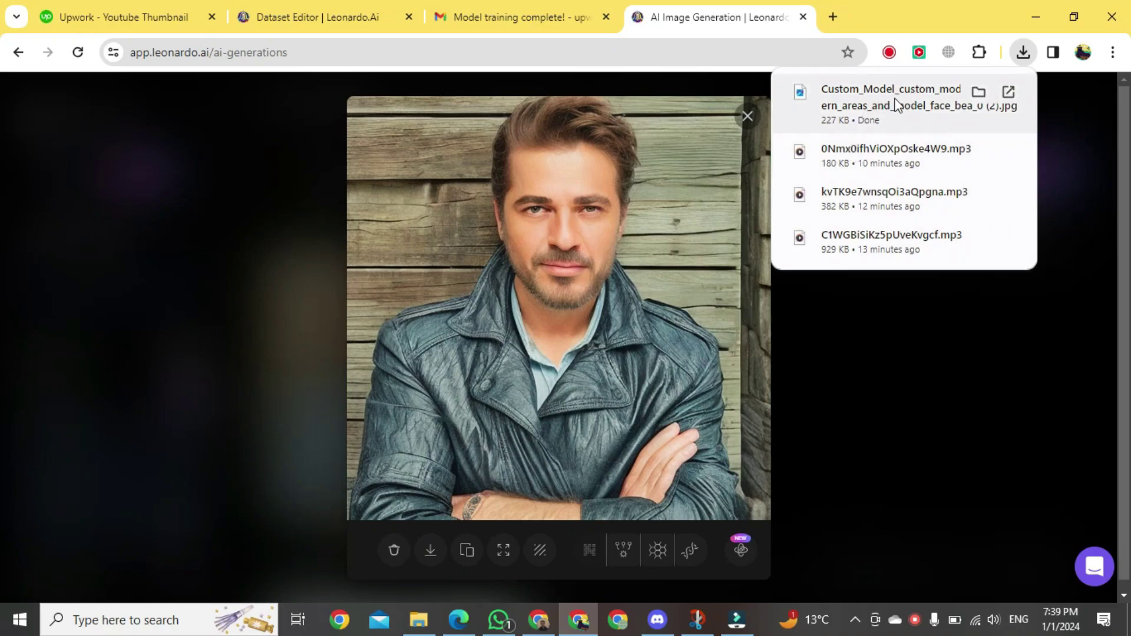
pyautogui.click(756, 120)
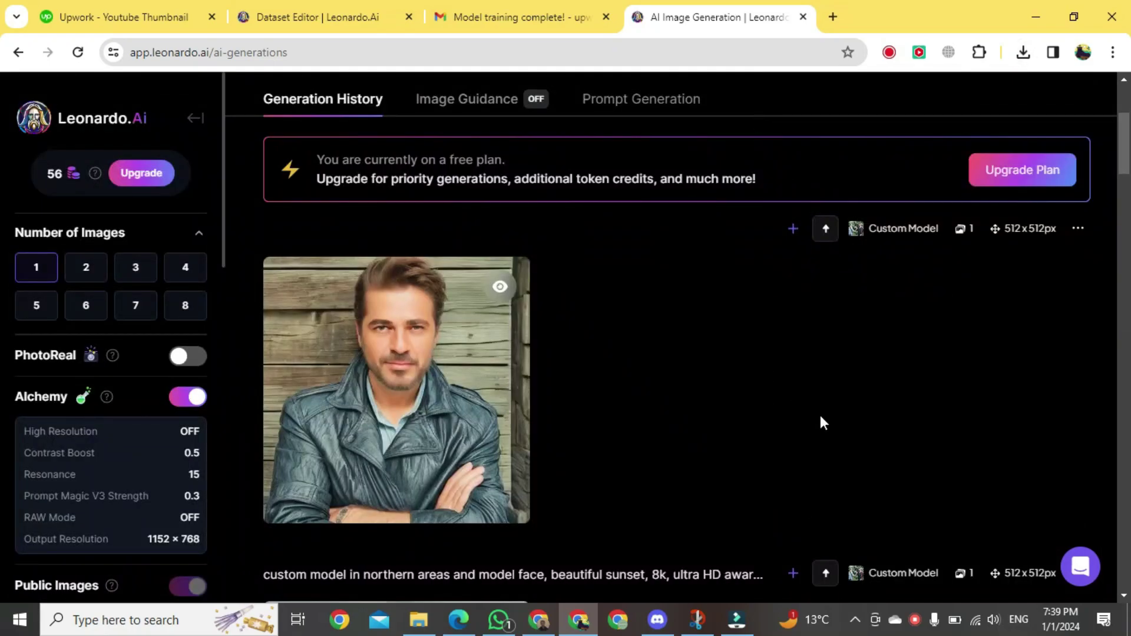